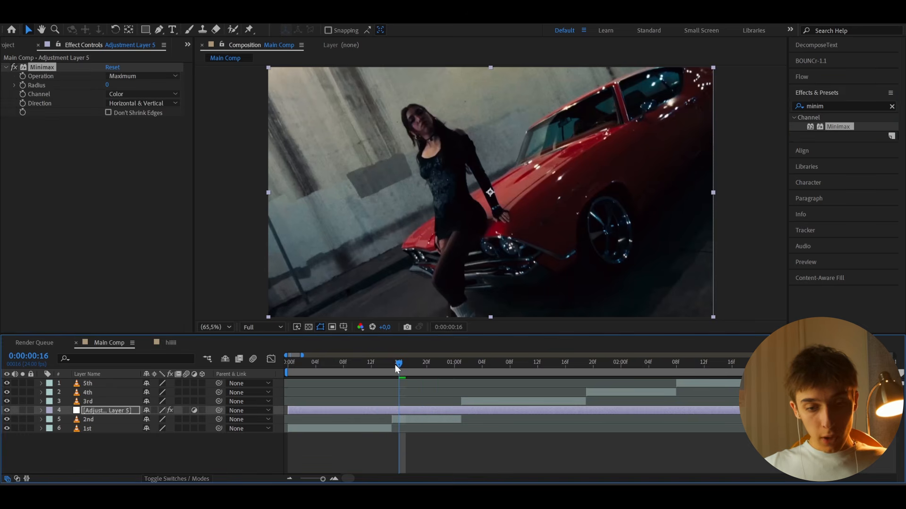
# At frame 14, just before the cut, set the adjustment layer's Minimax radius to 150 and its direction to Just Horizontal
pyautogui.moveTo(398, 367); pyautogui.dragTo(386, 366)
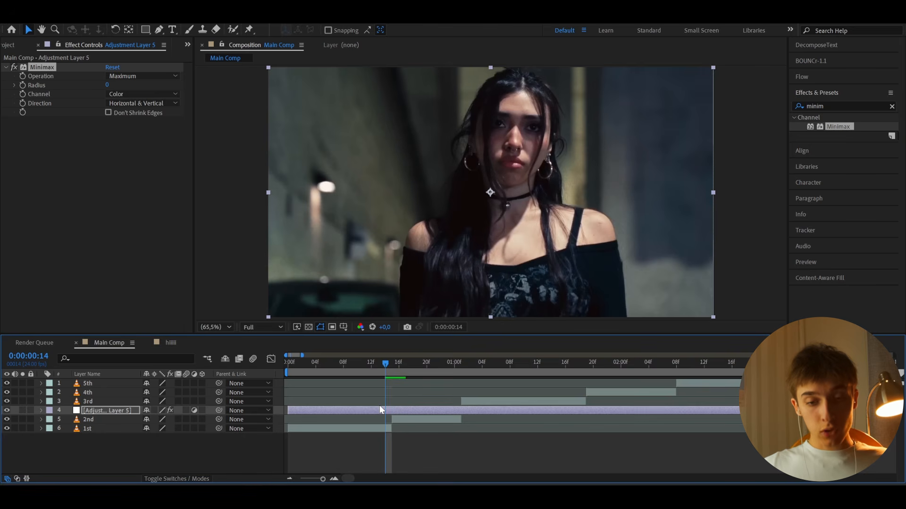
pyautogui.scroll(3, 380, 405)
pyautogui.moveTo(402, 369); pyautogui.dragTo(433, 393)
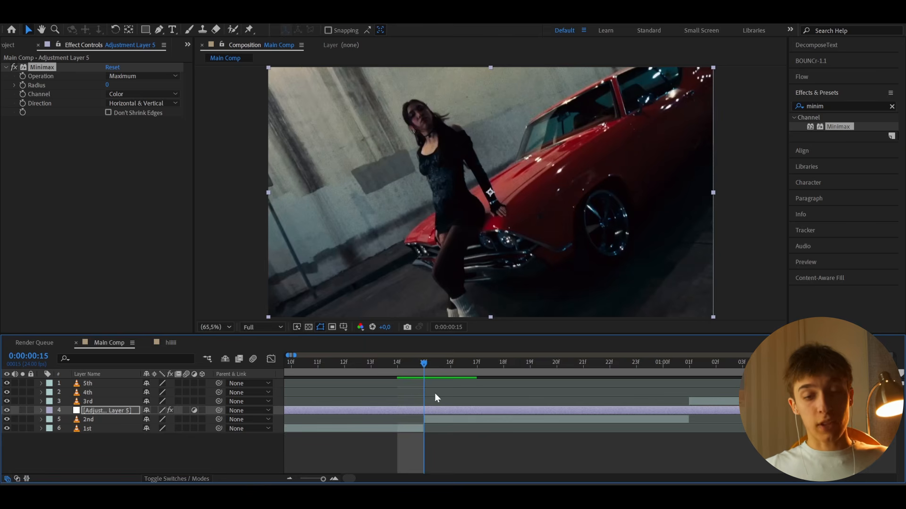
pyautogui.moveTo(423, 363); pyautogui.dragTo(399, 367)
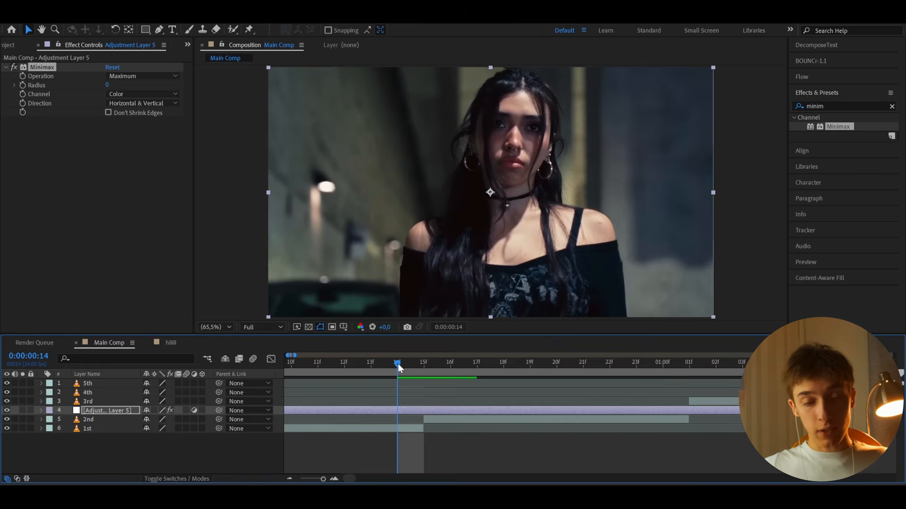
pyautogui.click(108, 86)
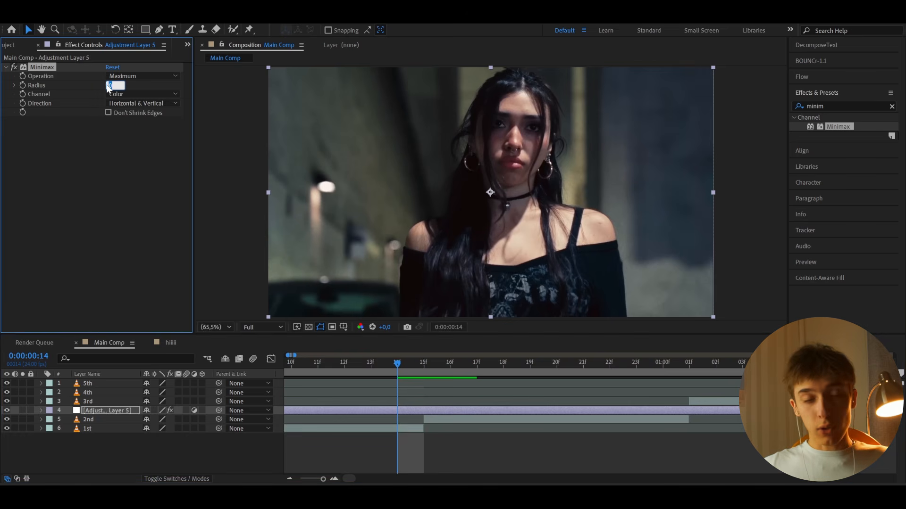
pyautogui.write('150')
pyautogui.press('Return')
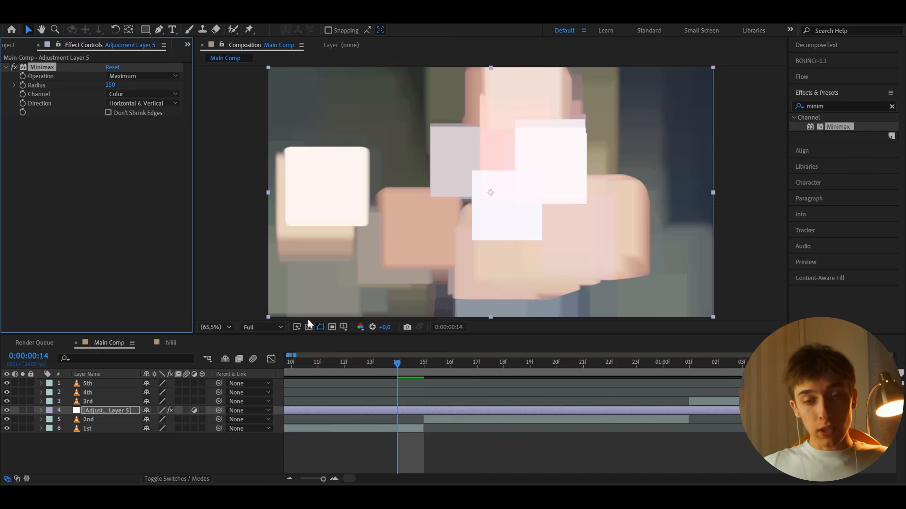
pyautogui.click(117, 101)
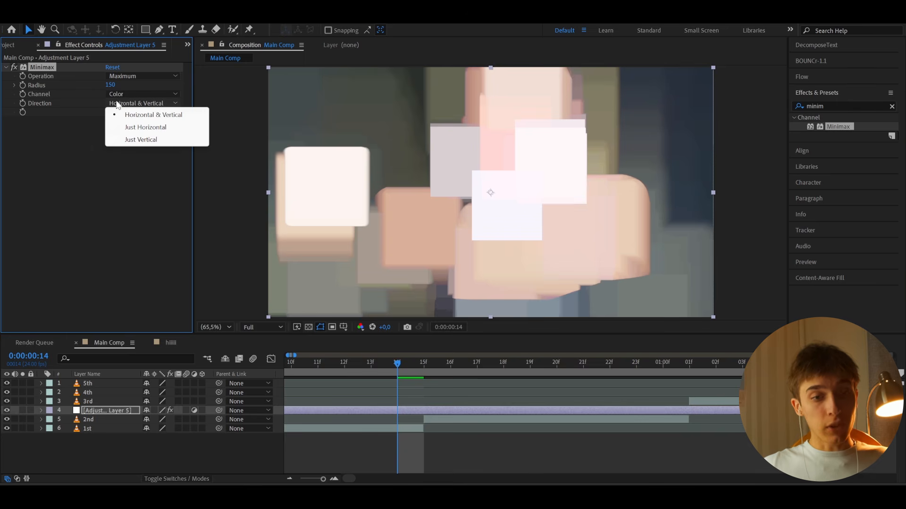
pyautogui.click(137, 129)
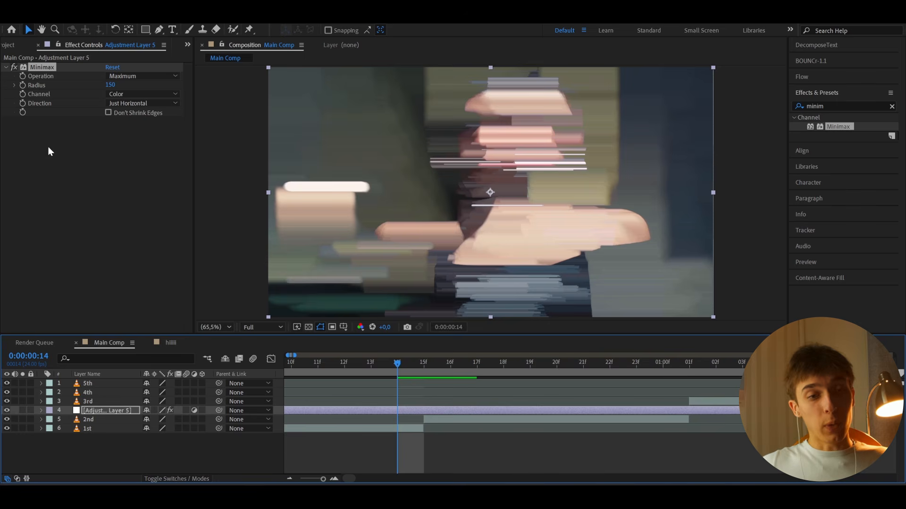
# Keyframe the Minimax radius at 150 on frame 14 and at 60 on frame 15
pyautogui.click(22, 84)
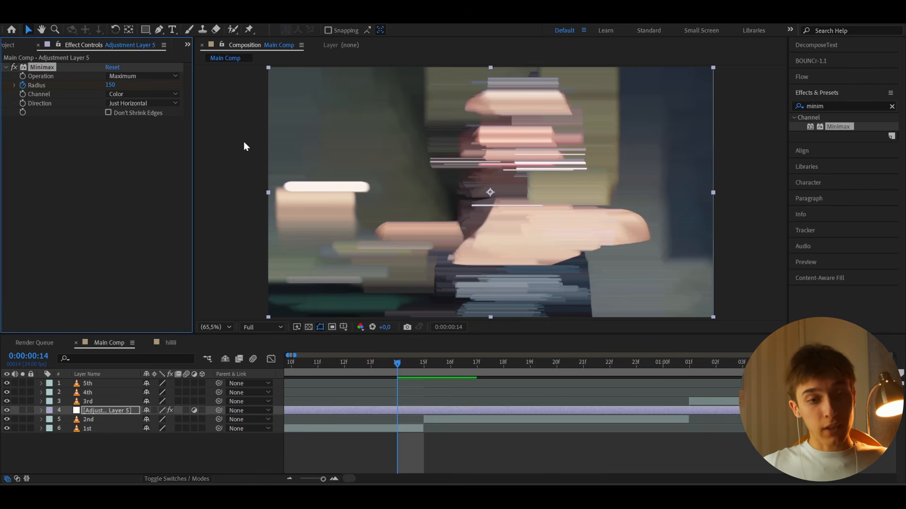
pyautogui.moveTo(393, 366); pyautogui.dragTo(418, 364)
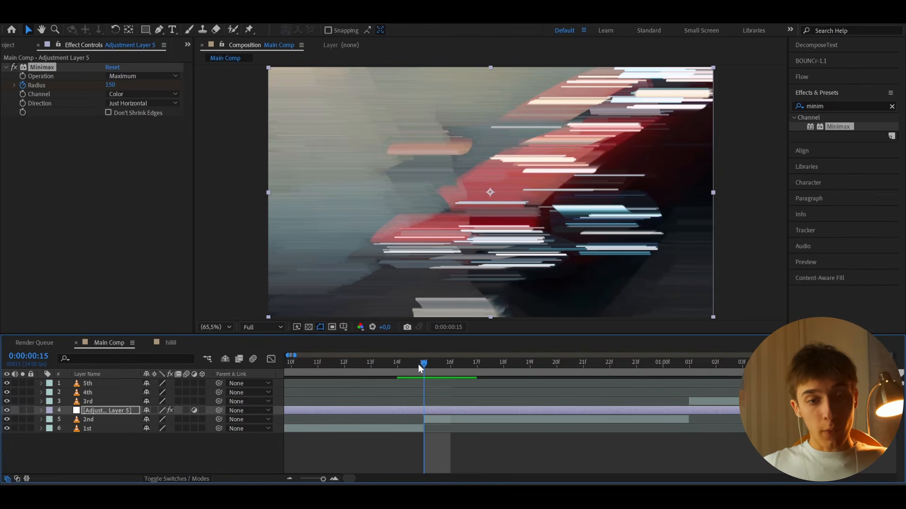
pyautogui.click(110, 86)
pyautogui.write('60')
pyautogui.press('Return')
# Split the adjustment layer around the cut and delete the excess parts, keeping only the span from frame 14 to frame 16
pyautogui.moveTo(403, 362)
pyautogui.mouseDown()
pyautogui.moveTo(420, 357)
pyautogui.moveTo(402, 358)
pyautogui.mouseUp()
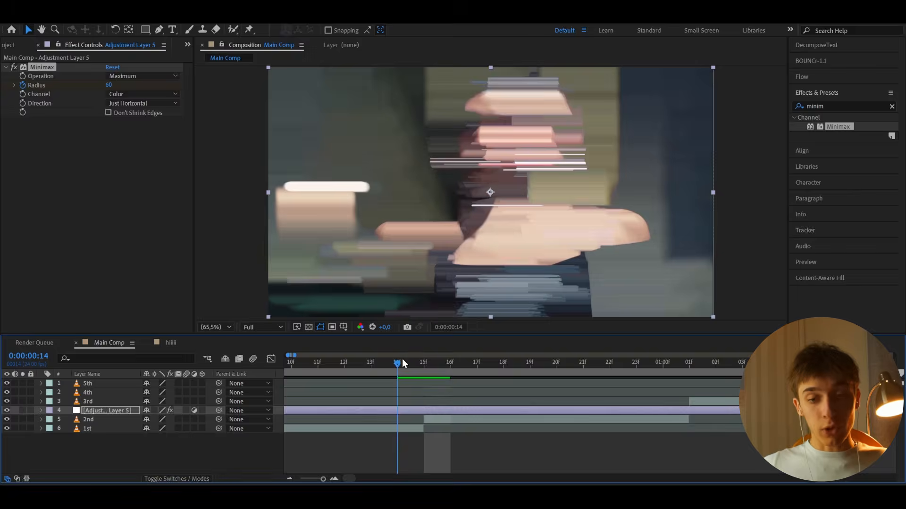
pyautogui.click(395, 413)
pyautogui.hotkey('ctrl', 'shift', 'd')
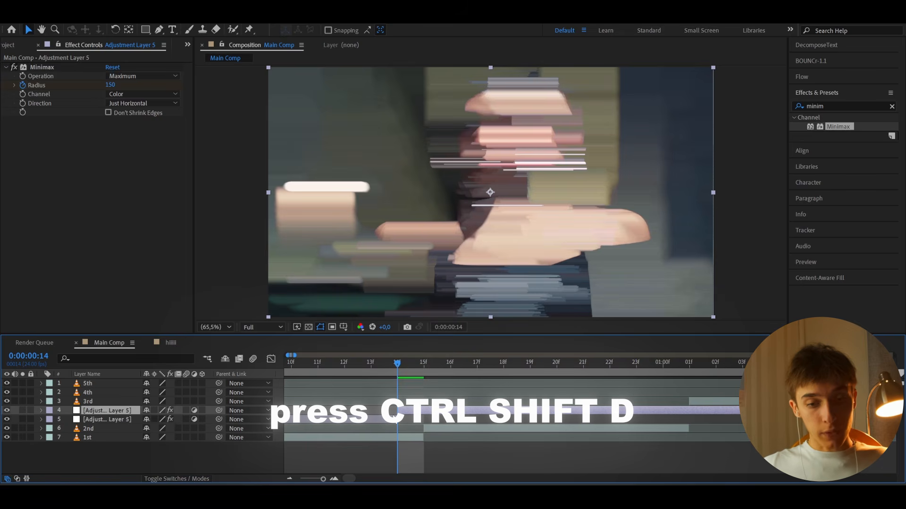
pyautogui.click(389, 419)
pyautogui.press('Delete')
pyautogui.moveTo(402, 367)
pyautogui.mouseDown()
pyautogui.moveTo(443, 362)
pyautogui.moveTo(326, 372)
pyautogui.moveTo(495, 368)
pyautogui.moveTo(342, 378)
pyautogui.moveTo(415, 370)
pyautogui.moveTo(408, 375)
pyautogui.mouseUp()
pyautogui.hotkey('ctrl', 'shift', 'd')
pyautogui.press('Delete')
# Add the Levels effect to the trimmed adjustment layer and set its Input Black to 66
pyautogui.click(417, 411)
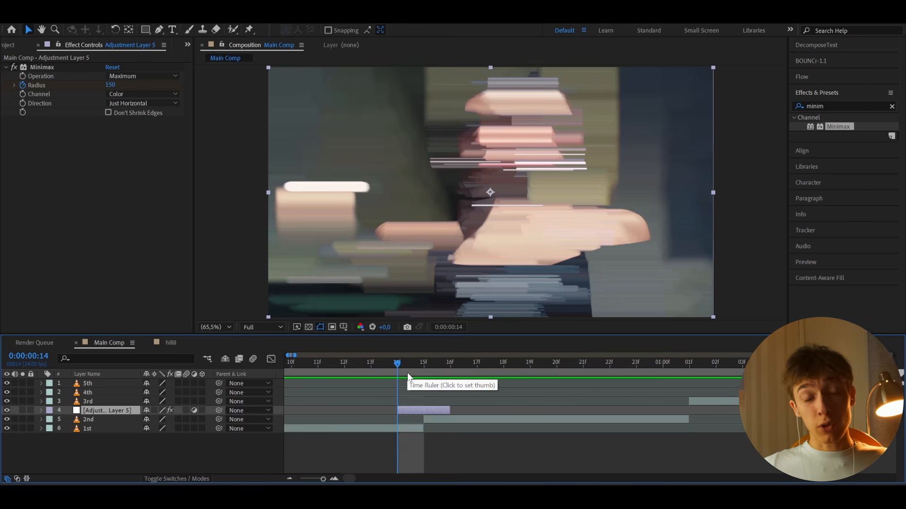
pyautogui.doubleClick(847, 107)
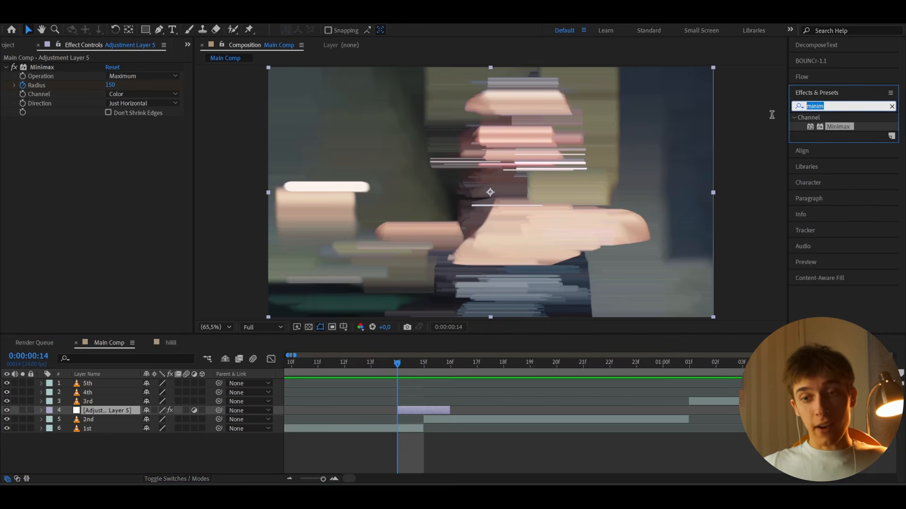
pyautogui.write('levels')
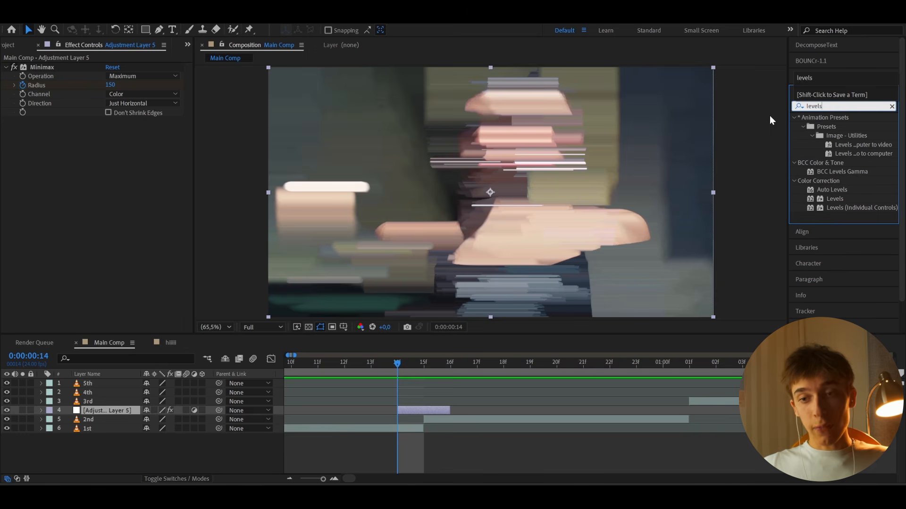
pyautogui.doubleClick(834, 198)
pyautogui.click(110, 204)
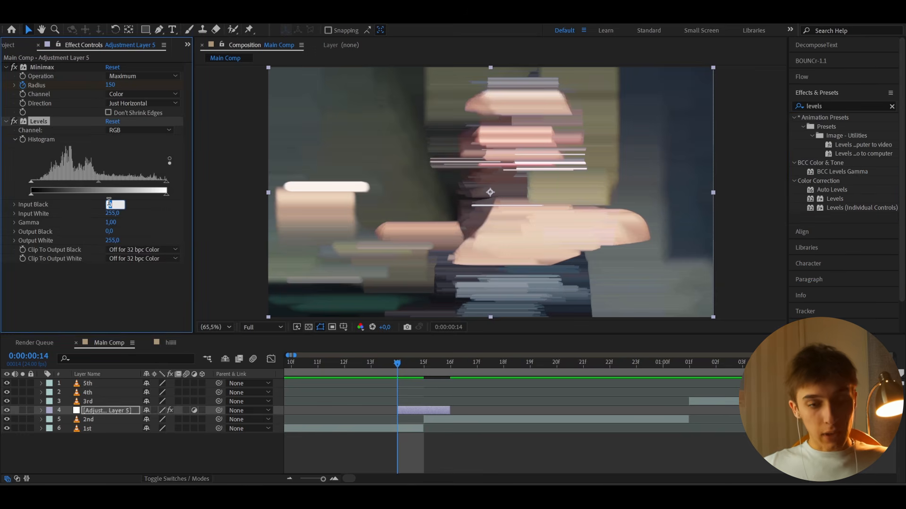
pyautogui.write('66')
pyautogui.press('Return')
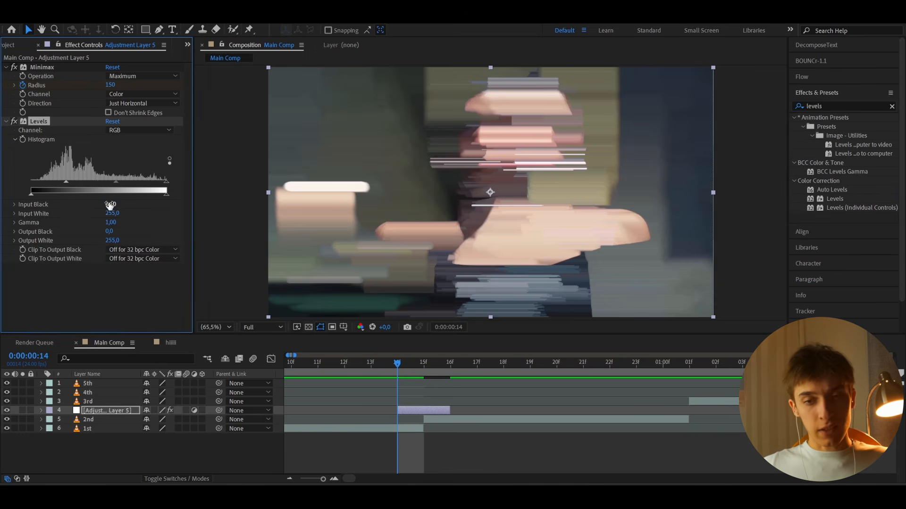
# Add the Hue/Saturation effect to the adjustment layer and set Master Saturation to -85
pyautogui.hotkey('ctrl', 'space')
pyautogui.write('hue')
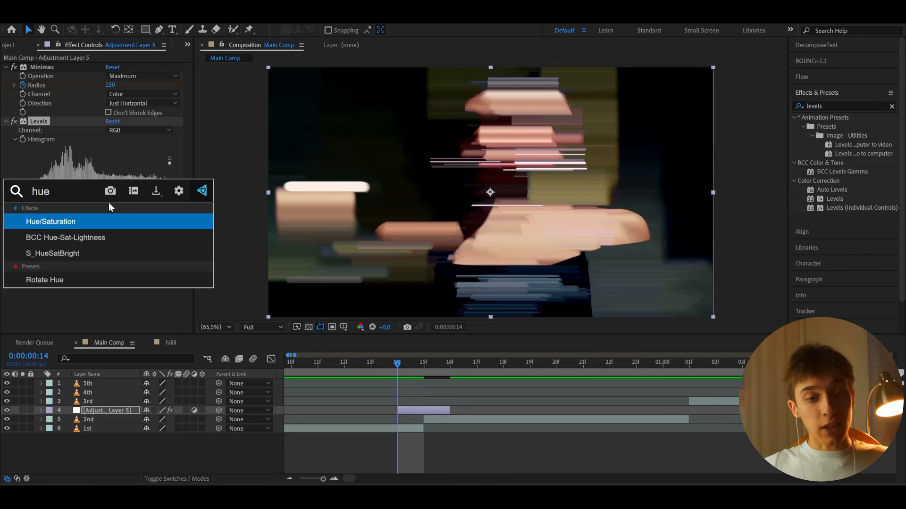
pyautogui.click(101, 221)
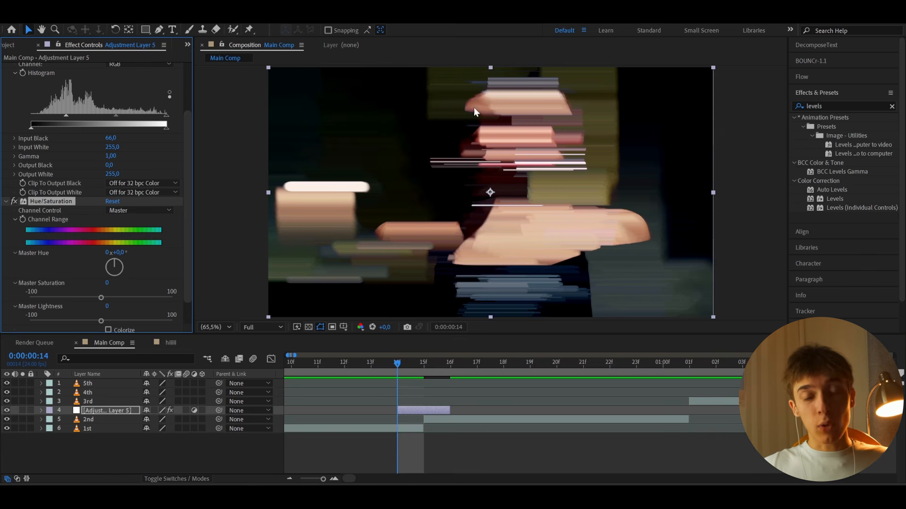
pyautogui.click(107, 283)
pyautogui.write('-85')
pyautogui.press('Return')
pyautogui.moveTo(396, 366)
pyautogui.mouseDown()
pyautogui.moveTo(425, 369)
pyautogui.moveTo(409, 372)
pyautogui.mouseUp()
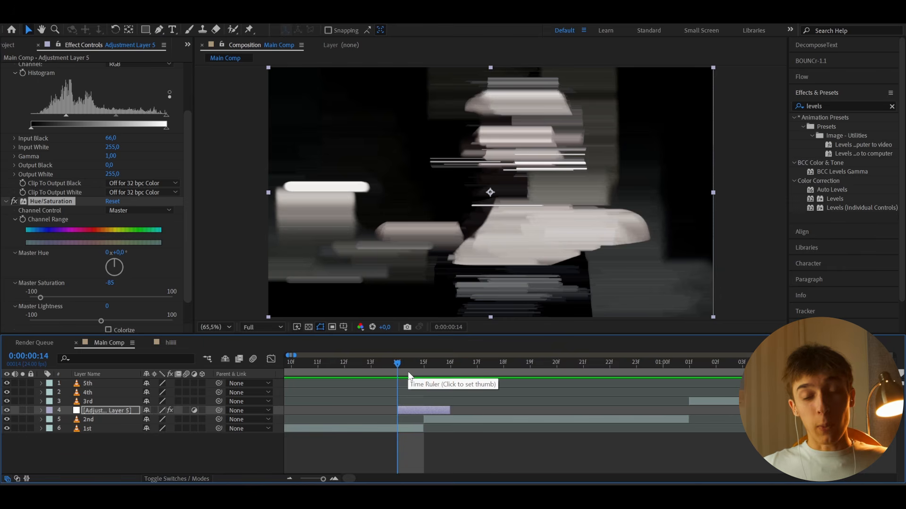
# Add the Glow effect to the adjustment layer with a radius of 34 and an intensity of 0.6
pyautogui.click(420, 409)
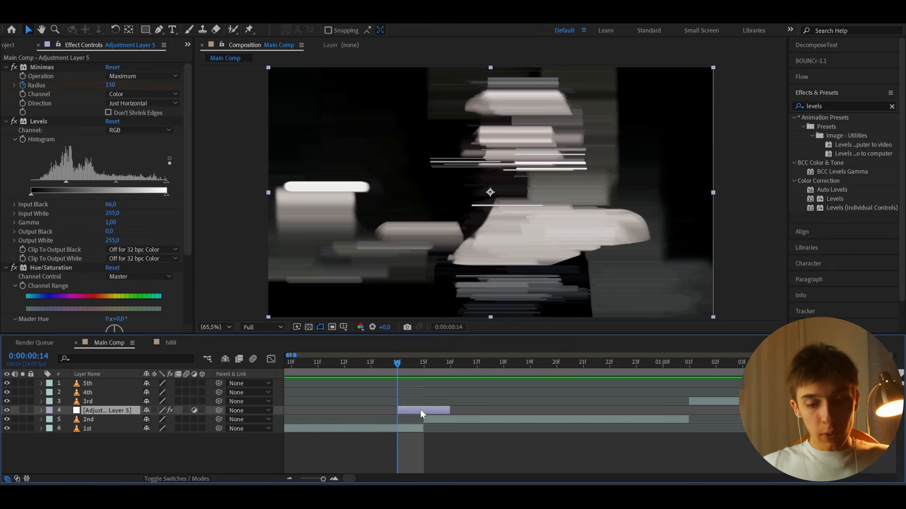
pyautogui.hotkey('ctrl', 'space')
pyautogui.write('glow')
pyautogui.click(366, 381)
pyautogui.moveTo(110, 209); pyautogui.dragTo(92, 220)
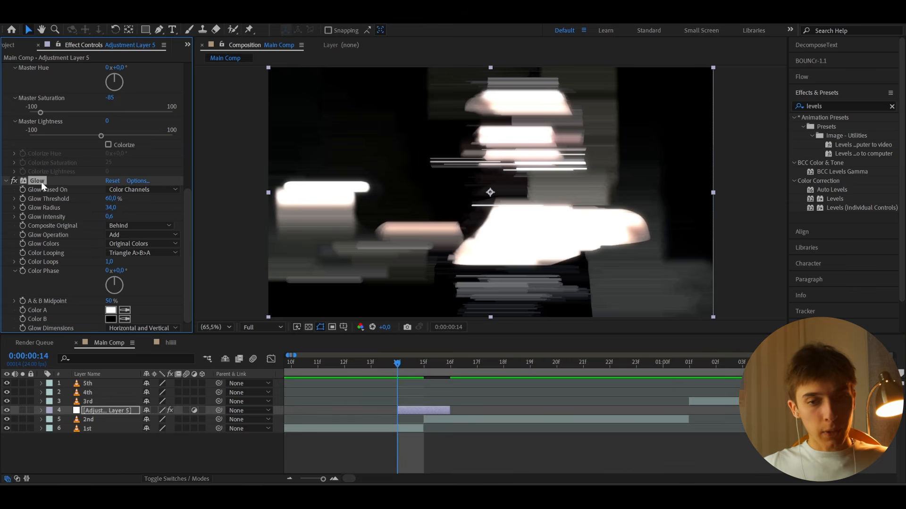
# Duplicate the Glow effect and set the copy's threshold to 53.7%, radius to 153 and intensity to 0.3
pyautogui.hotkey('ctrl', 'd')
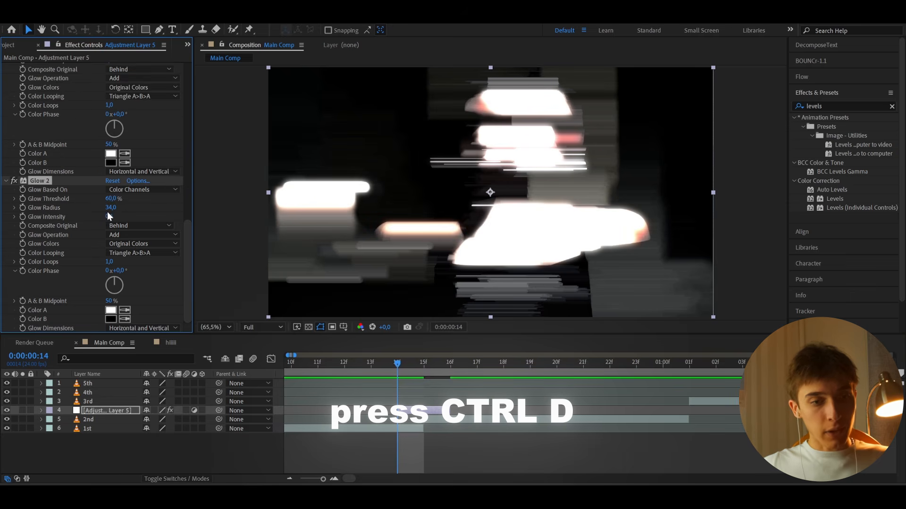
pyautogui.moveTo(108, 209); pyautogui.dragTo(168, 205)
pyautogui.moveTo(108, 199); pyautogui.dragTo(99, 222)
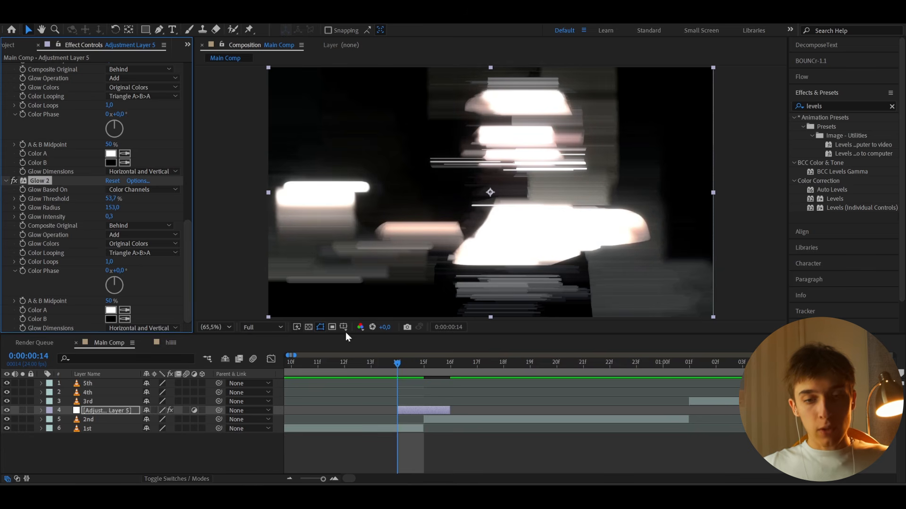
pyautogui.moveTo(401, 363)
pyautogui.mouseDown()
pyautogui.moveTo(419, 359)
pyautogui.moveTo(401, 364)
pyautogui.mouseUp()
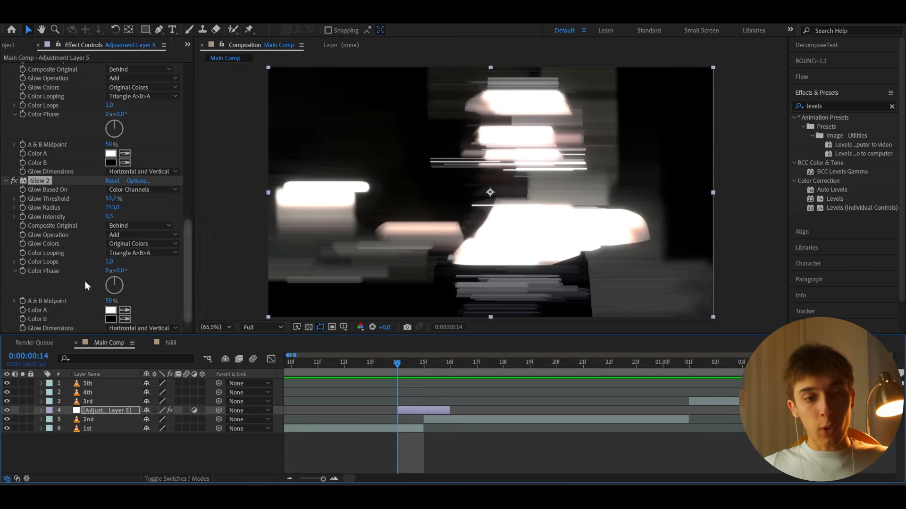
# Delete both Glow effects from the adjustment layer
pyautogui.press('Delete')
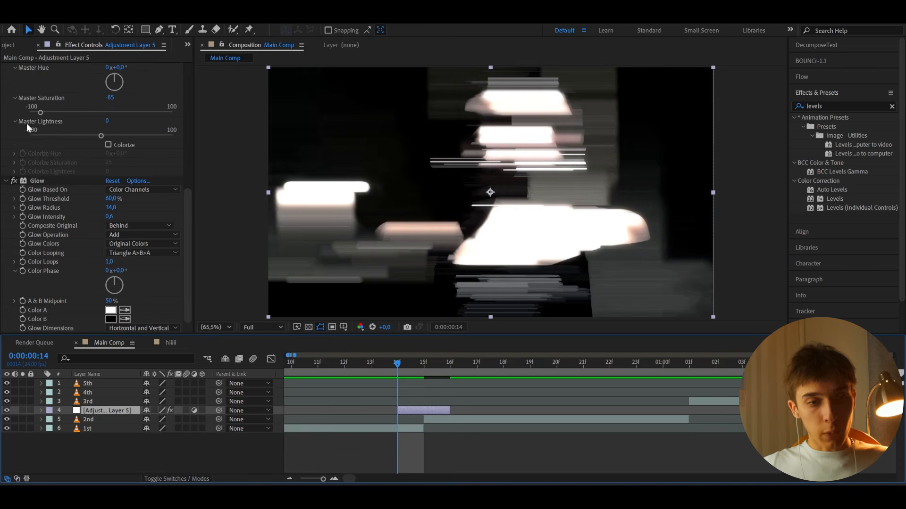
pyautogui.click(35, 181)
pyautogui.press('Delete')
# Add the Deep Glow 2 effect to the adjustment layer and set its exposure to 0.1 and radius to 200
pyautogui.hotkey('ctrl', 'space')
pyautogui.write('deep')
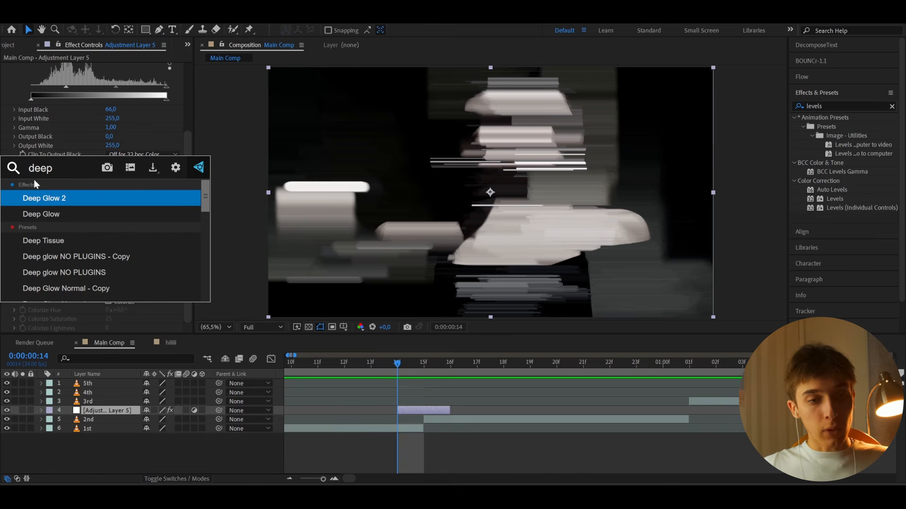
pyautogui.click(64, 200)
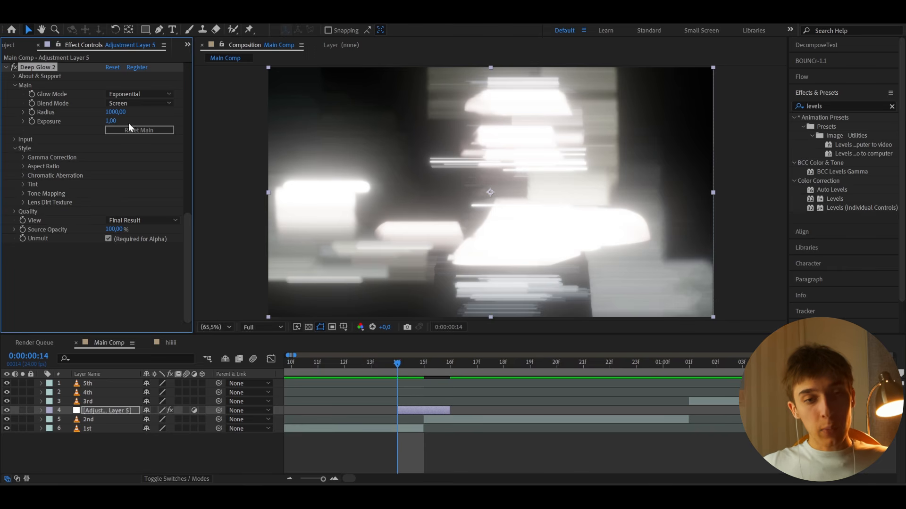
pyautogui.click(115, 121)
pyautogui.write('0.1')
pyautogui.press('Return')
pyautogui.click(115, 113)
pyautogui.write('200')
pyautogui.press('Return')
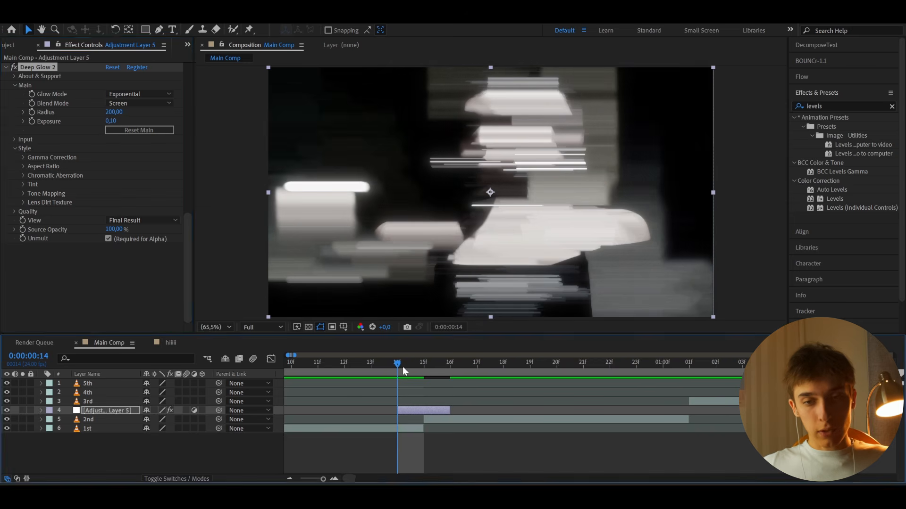
pyautogui.click(415, 367)
pyautogui.click(403, 367)
# Add Optics Compensation to the adjustment layer, enable Reverse Lens Distortion and raise the field of view to 122
pyautogui.click(411, 412)
pyautogui.hotkey('ctrl', 'space')
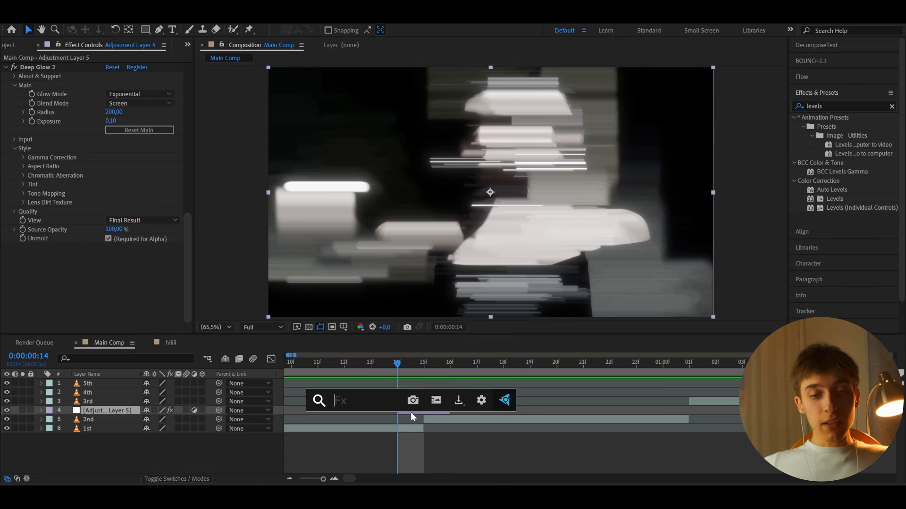
pyautogui.write('opti')
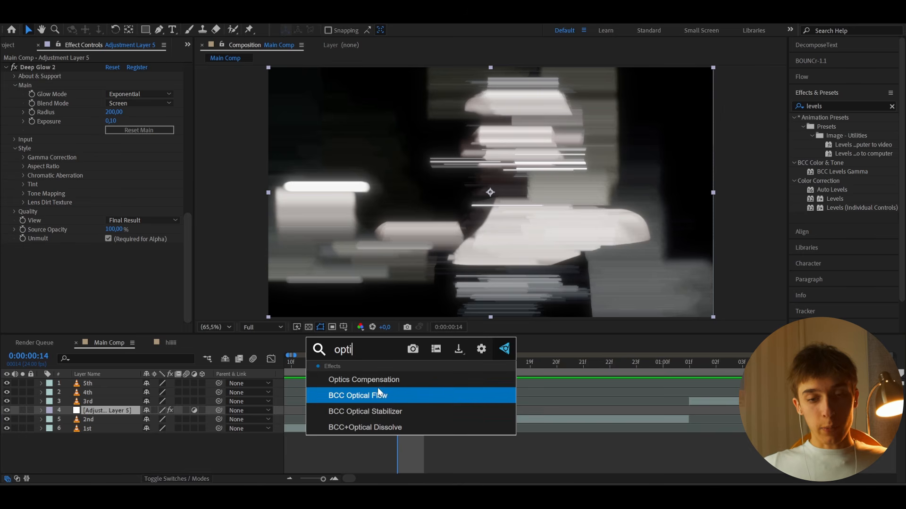
pyautogui.click(377, 380)
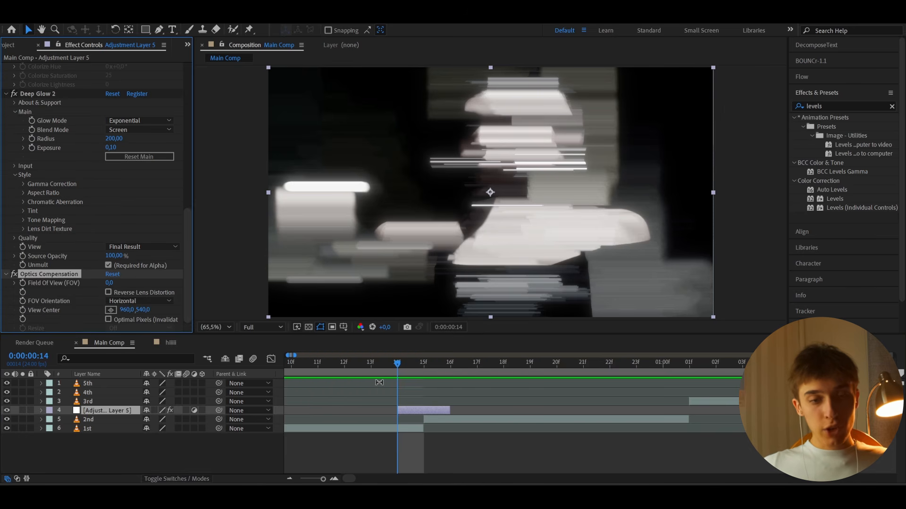
pyautogui.click(107, 293)
pyautogui.moveTo(107, 283); pyautogui.dragTo(491, 282)
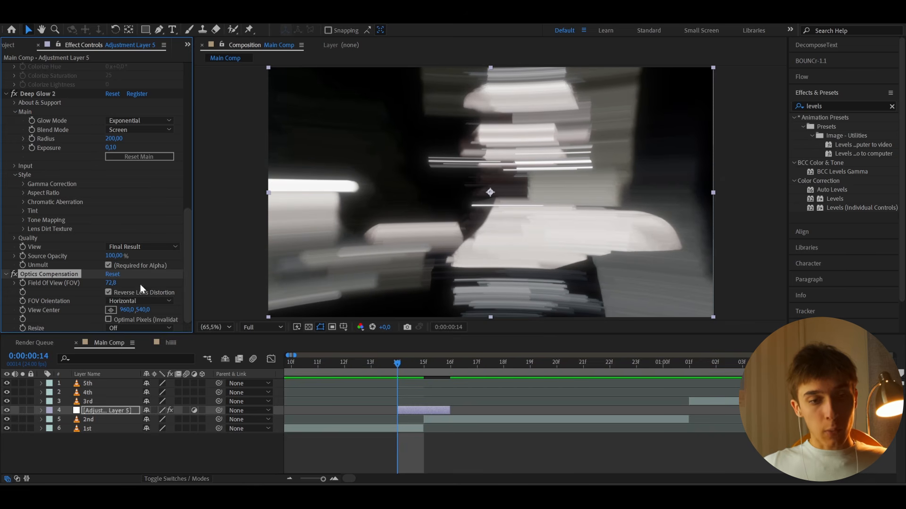
pyautogui.moveTo(115, 284); pyautogui.dragTo(377, 282)
# Set the Optics Compensation field of view to 100 on the adjustment layer
pyautogui.click(415, 365)
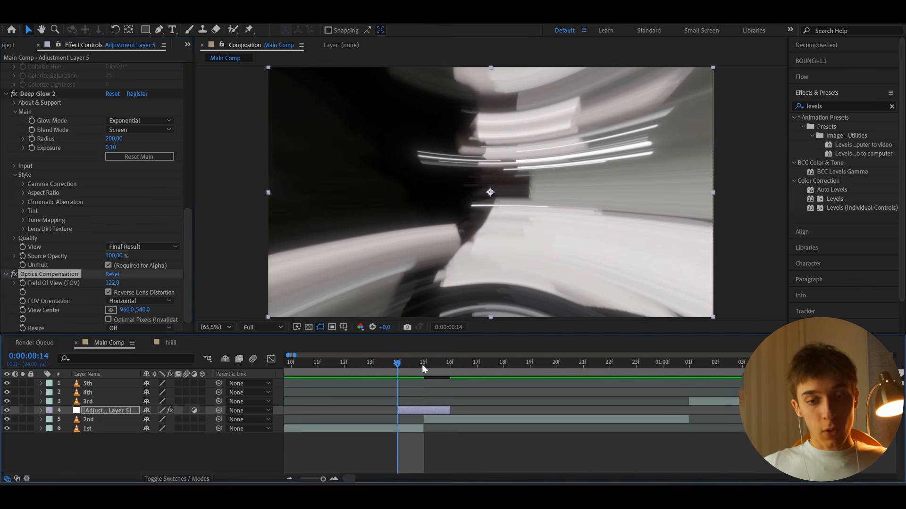
pyautogui.click(408, 369)
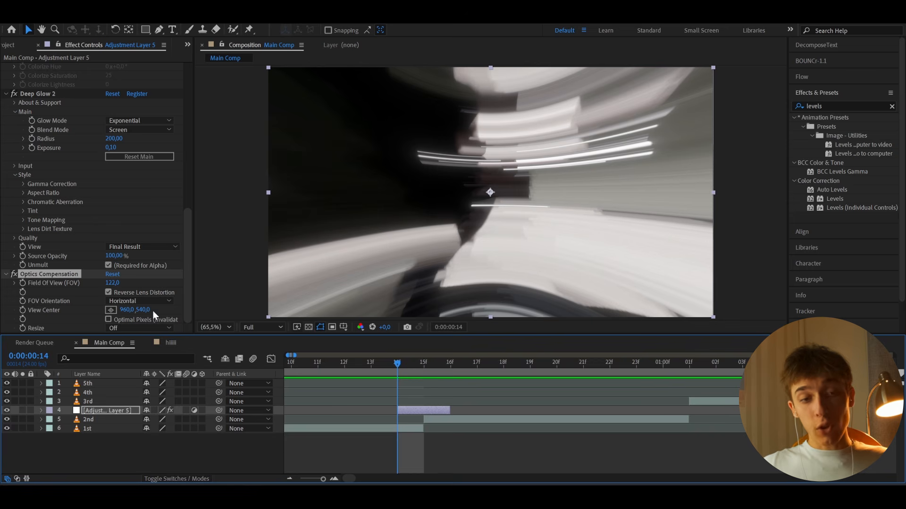
pyautogui.click(112, 284)
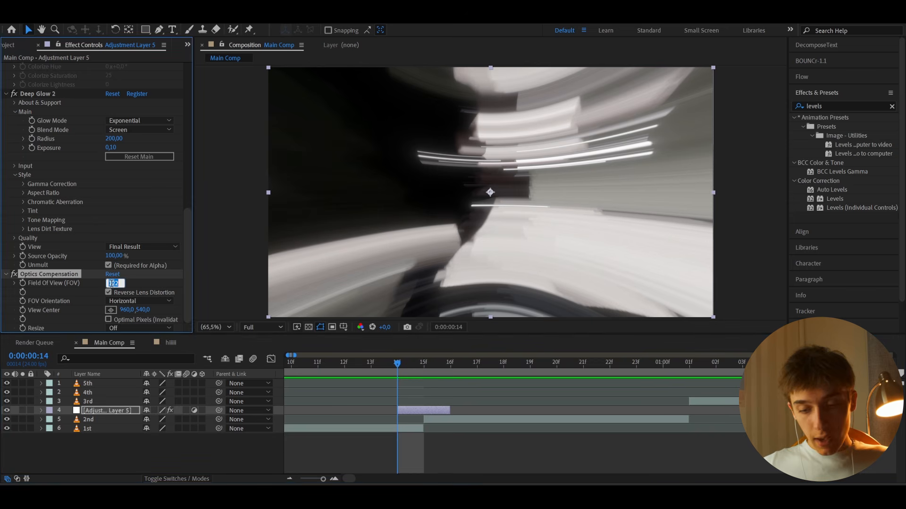
pyautogui.write('100')
pyautogui.press('Return')
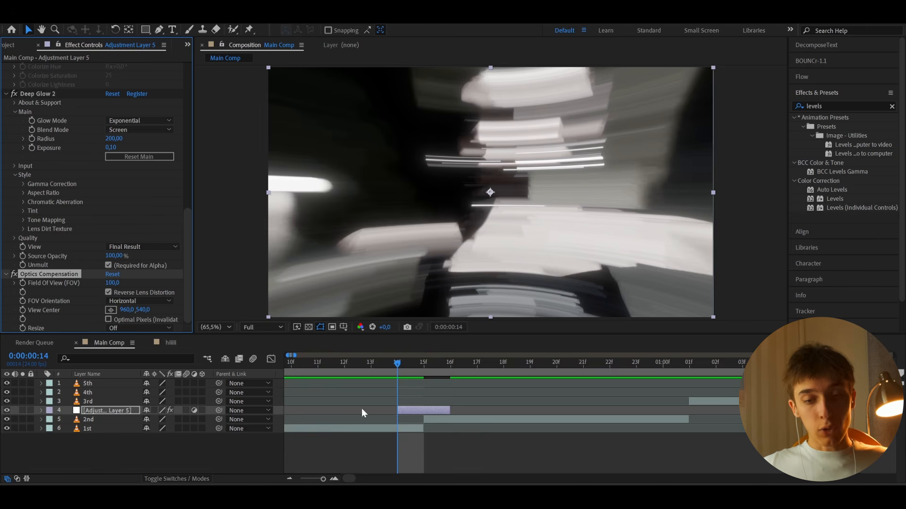
# Play and scrub through the frames around the clip cut to examine the transition, ending on frame 14
pyautogui.click(414, 370)
pyautogui.click(338, 374)
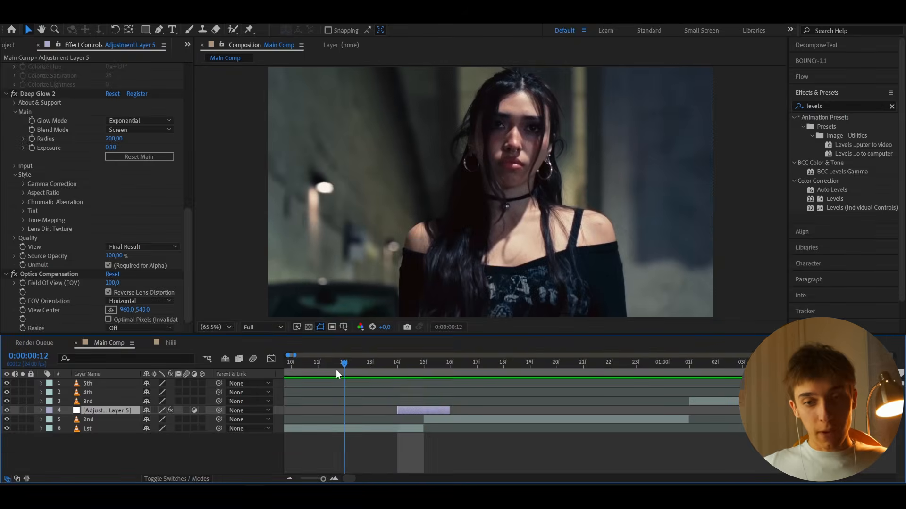
pyautogui.press('space')
pyautogui.press('space')
pyautogui.click(373, 375)
pyautogui.click(428, 373)
pyautogui.click(397, 373)
# Try a Warp effect with FishEye style and a bend of -100 on the adjustment layer, and remove it
pyautogui.hotkey('ctrl', 'space')
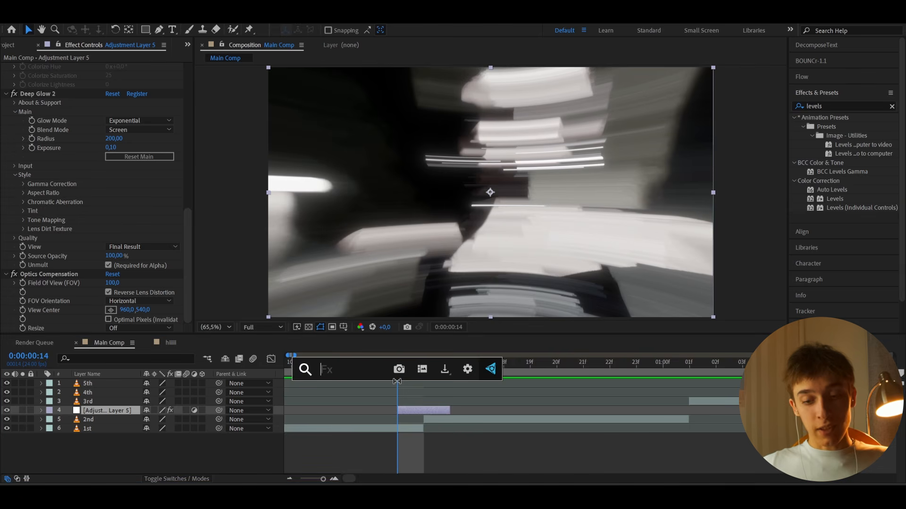
pyautogui.write('warp')
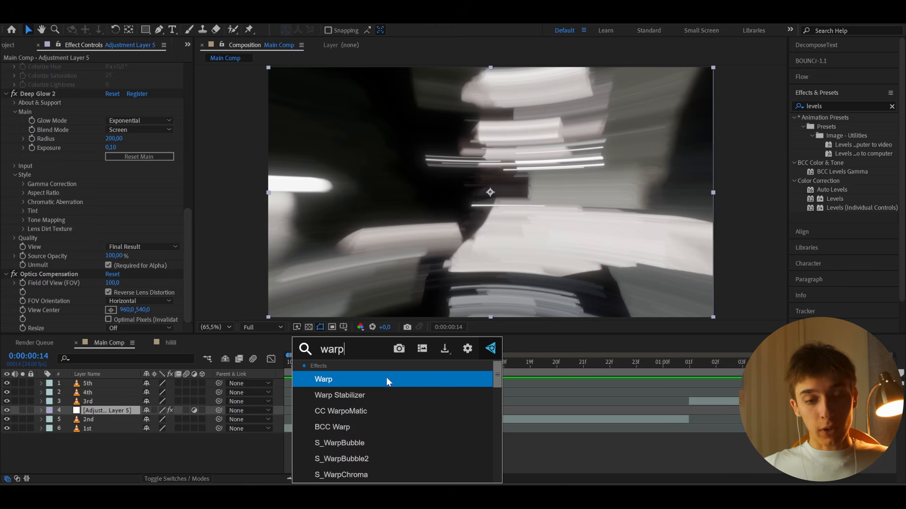
pyautogui.press('Return')
pyautogui.click(139, 292)
pyautogui.click(137, 441)
pyautogui.click(108, 310)
pyautogui.write('-100')
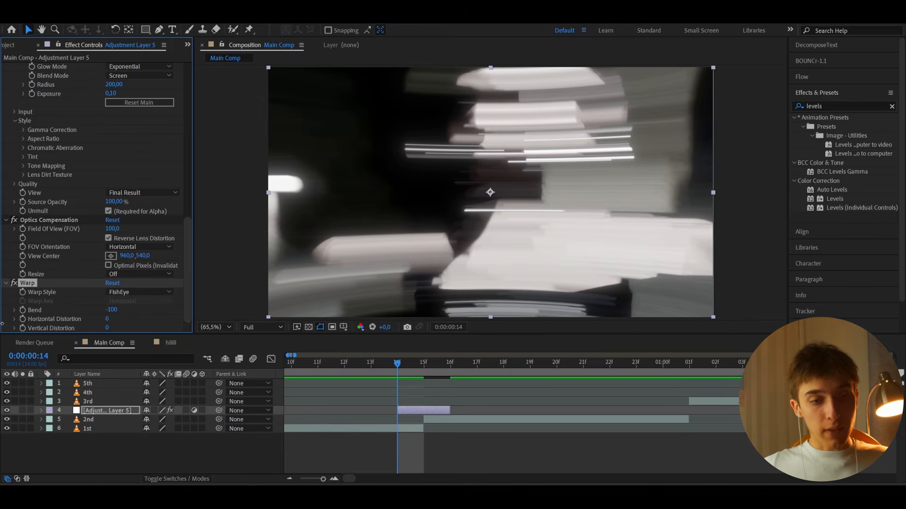
pyautogui.press('Return')
pyautogui.moveTo(400, 367)
pyautogui.mouseDown()
pyautogui.moveTo(423, 369)
pyautogui.moveTo(325, 372)
pyautogui.moveTo(411, 369)
pyautogui.moveTo(401, 375)
pyautogui.mouseUp()
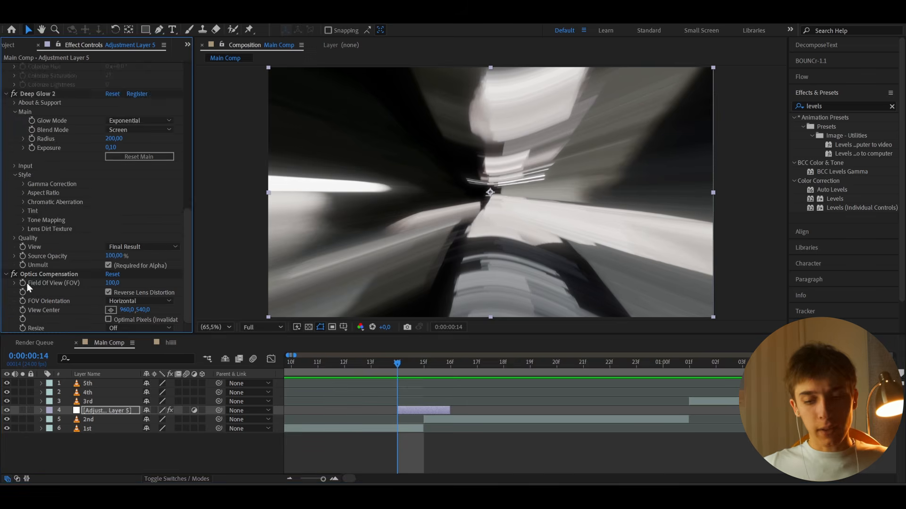
pyautogui.press('Delete')
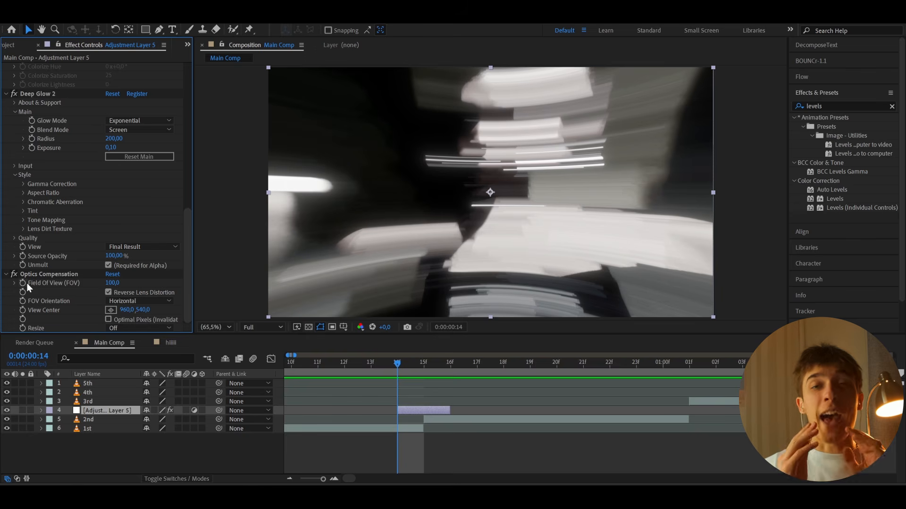
# Rename the adjustment layer "wipe lines"
pyautogui.rightClick(102, 412)
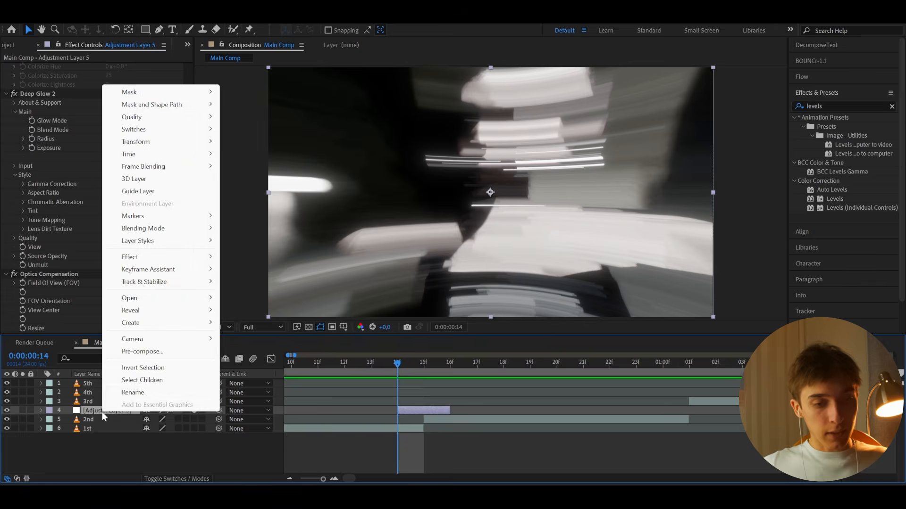
pyautogui.click(127, 391)
pyautogui.write('wipe lines')
pyautogui.press('Return')
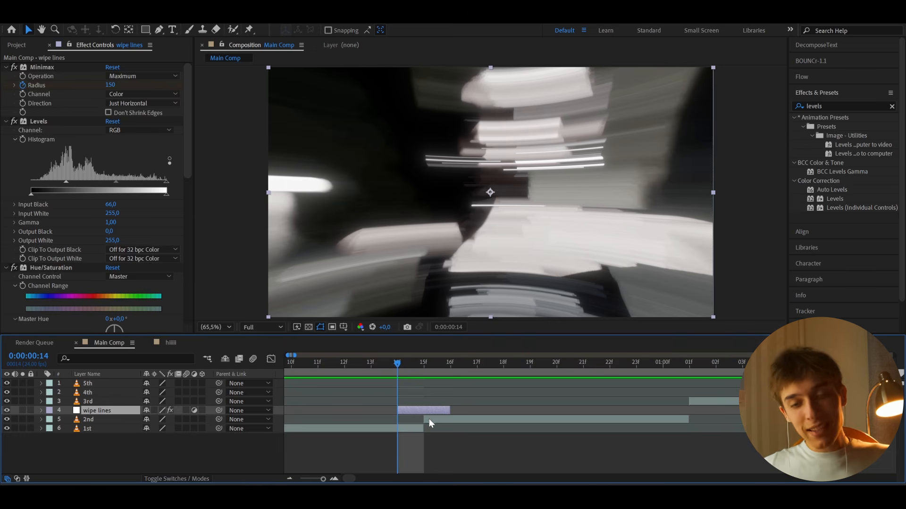
# Draw a thin white horizontal rectangle near the frame's centre on a new shape layer and place it directly below the wipe lines layer
pyautogui.click(428, 418)
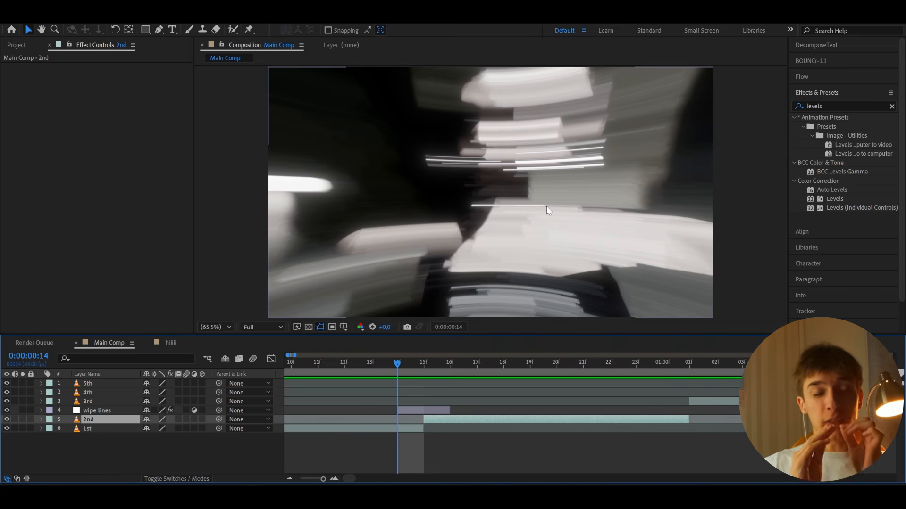
pyautogui.click(462, 442)
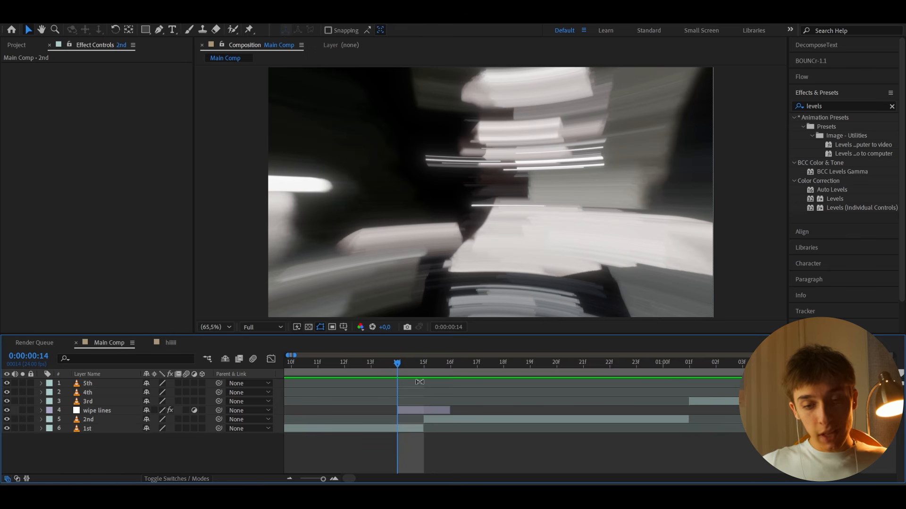
pyautogui.click(145, 31)
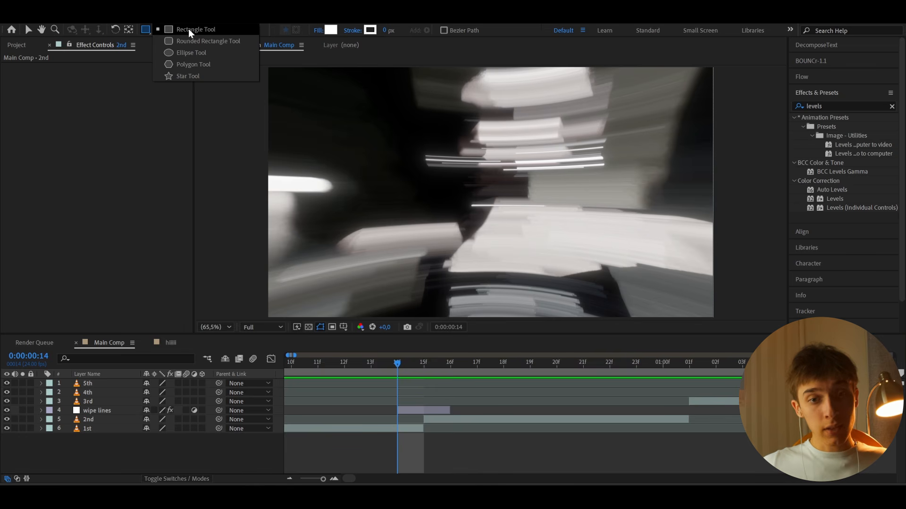
pyautogui.click(189, 31)
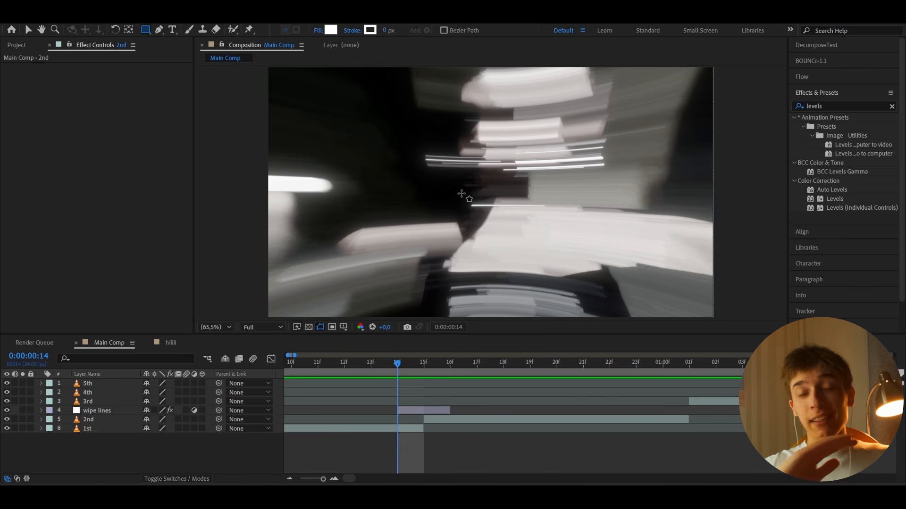
pyautogui.moveTo(463, 194); pyautogui.dragTo(538, 194)
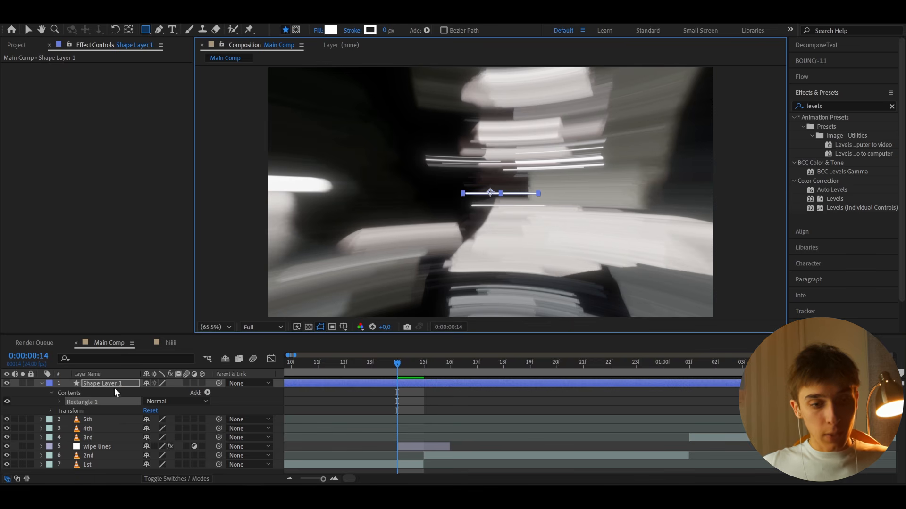
pyautogui.moveTo(114, 389); pyautogui.dragTo(106, 452)
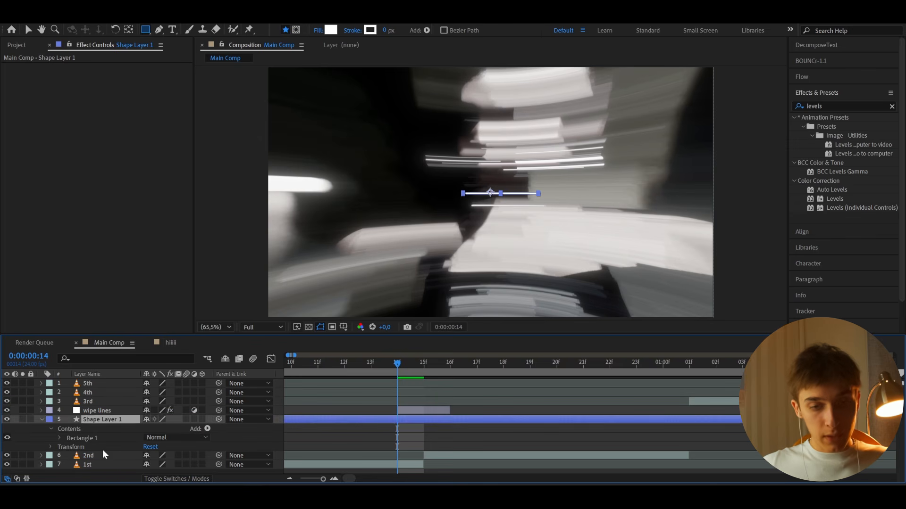
# Trim the shape layer to start at frame 14 and split it at frame 15
pyautogui.click(385, 421)
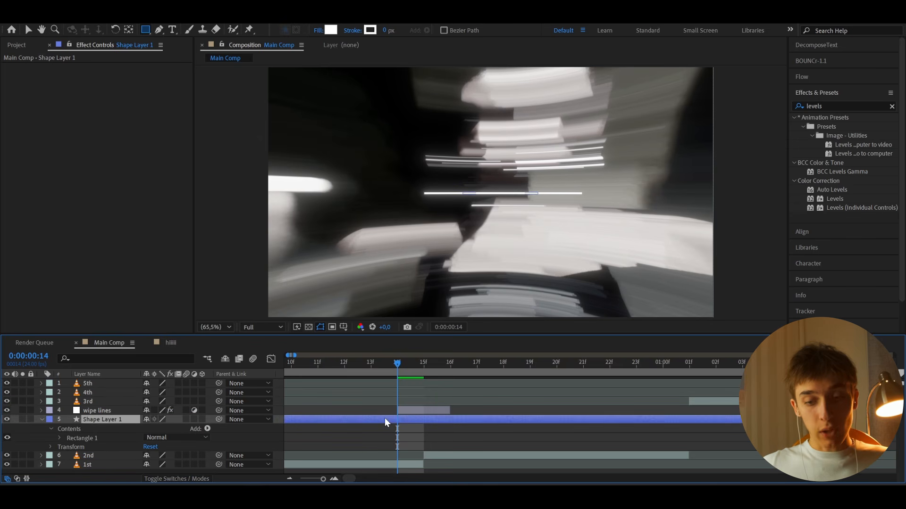
pyautogui.hotkey('alt', '[')
pyautogui.click(430, 364)
pyautogui.hotkey('ctrl', 'shift', 'd')
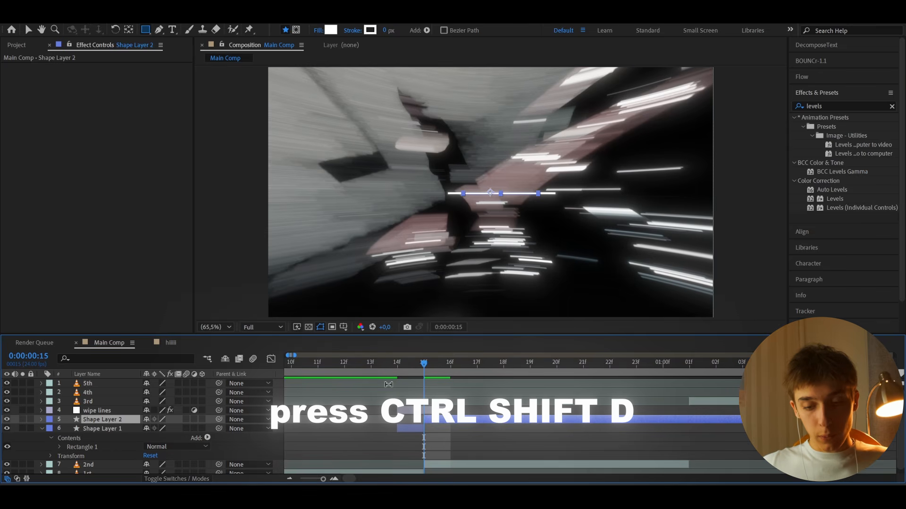
# Move the line on the second shape layer to position 602, 345
pyautogui.press('p')
pyautogui.moveTo(150, 430); pyautogui.dragTo(65, 432)
pyautogui.moveTo(153, 428); pyautogui.dragTo(124, 430)
# Add the Glow effect to Shape Layer 2 and set its radius to 68
pyautogui.hotkey('ctrl', 'space')
pyautogui.write('glow')
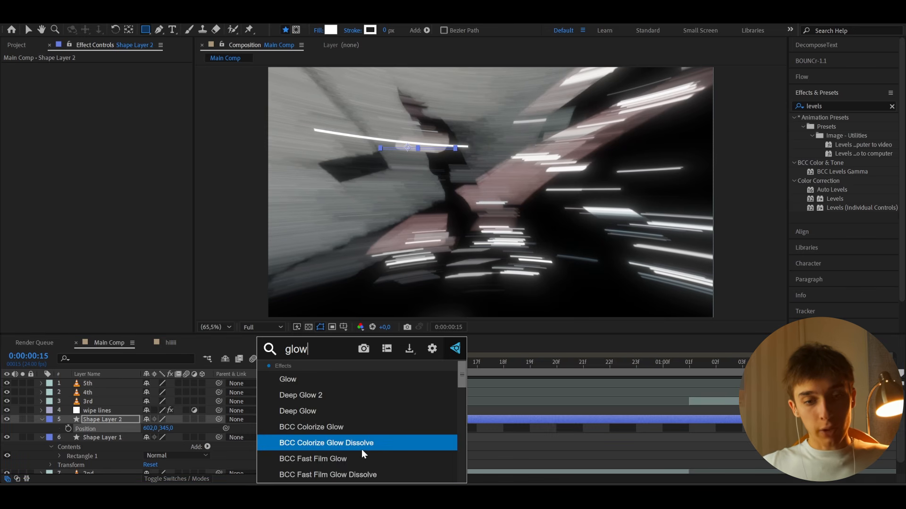
pyautogui.click(294, 380)
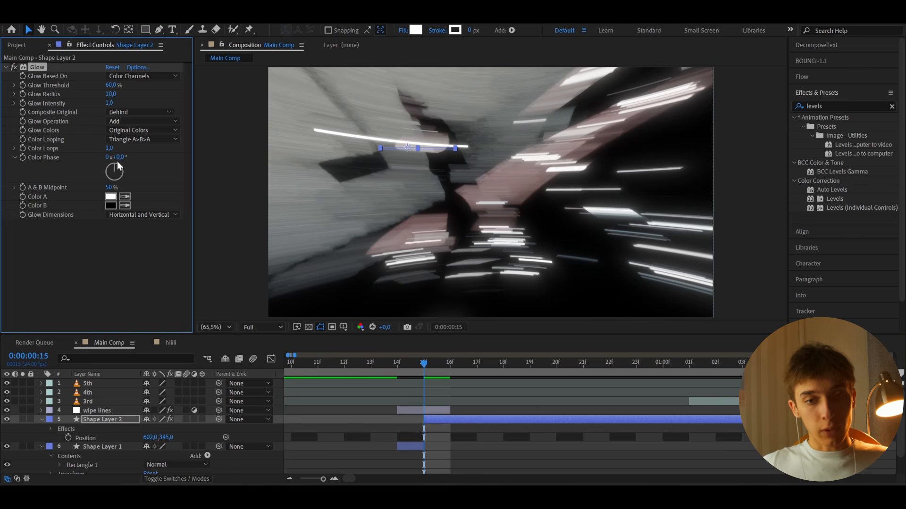
pyautogui.moveTo(148, 89); pyautogui.dragTo(165, 90)
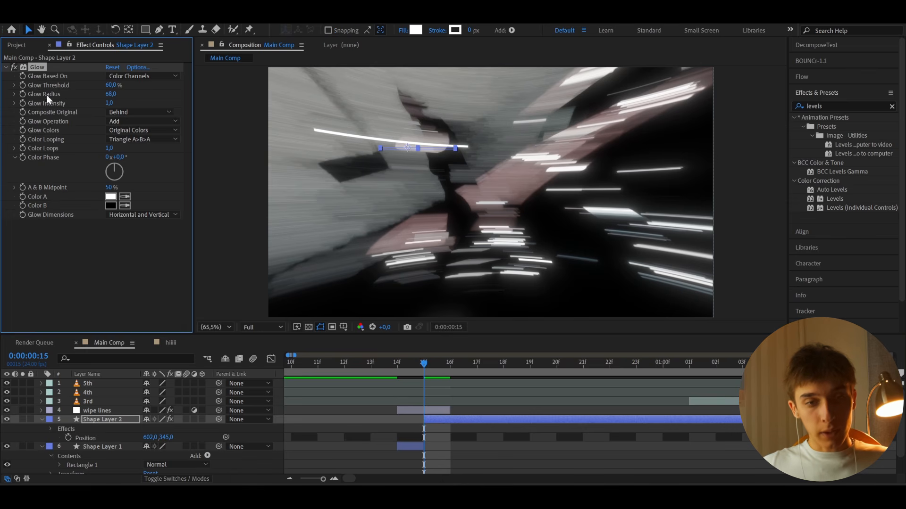
# Copy the Glow effect from Shape Layer 2 onto Shape Layer 1 at frame 14
pyautogui.hotkey('ctrl', 'c')
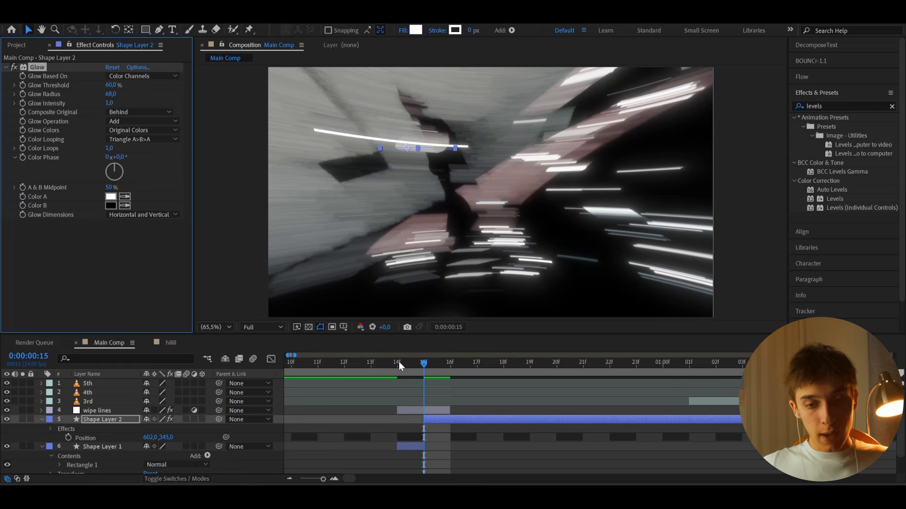
pyautogui.click(400, 365)
pyautogui.click(405, 446)
pyautogui.hotkey('ctrl', 'v')
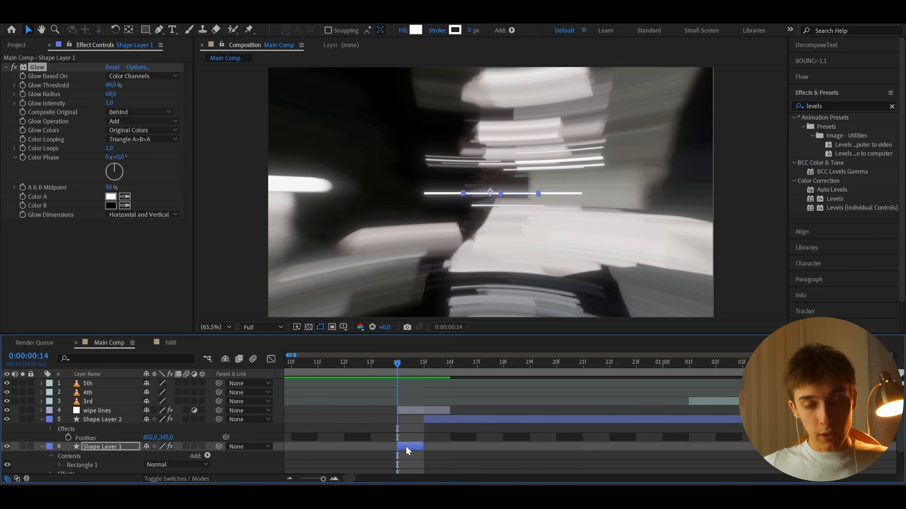
# Make two copies of the Shape Layer 1 line in the lower-right area of the picture, the second slightly above and left of the first
pyautogui.click(367, 445)
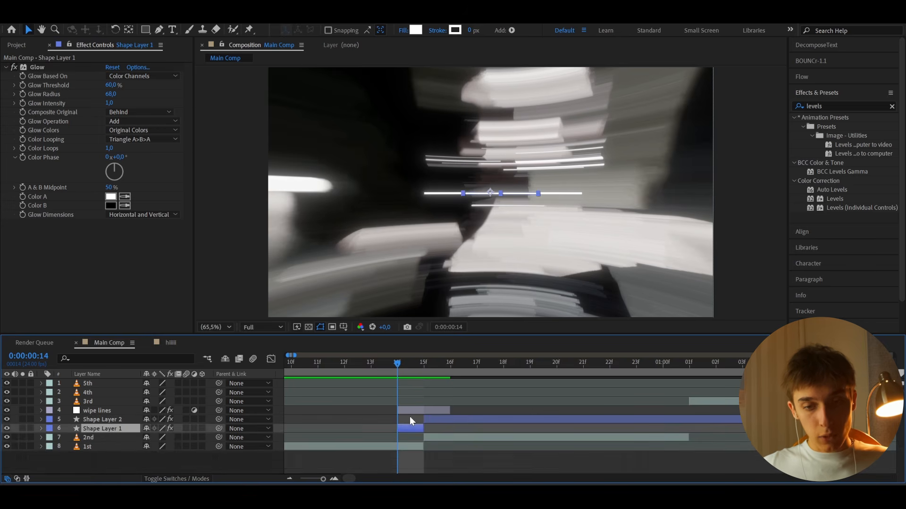
pyautogui.hotkey('ctrl', 'd')
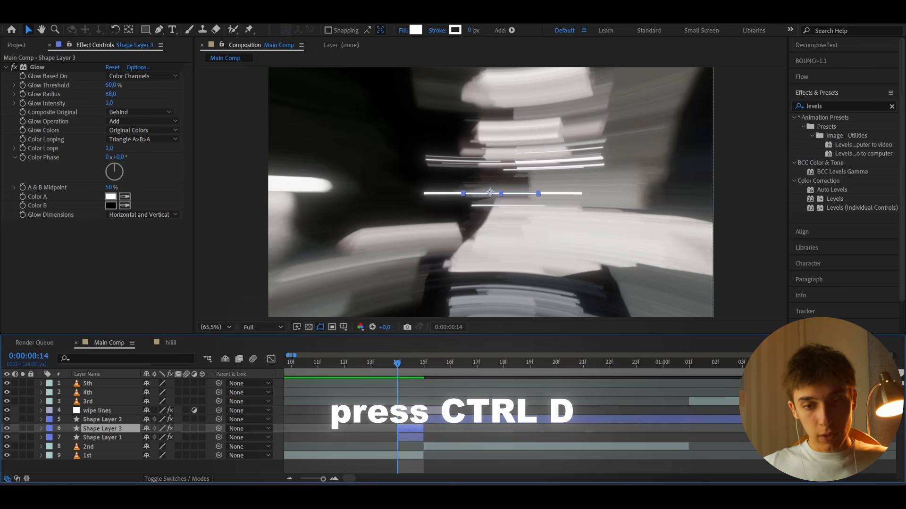
pyautogui.moveTo(521, 194); pyautogui.dragTo(679, 258)
pyautogui.hotkey('ctrl', 'd')
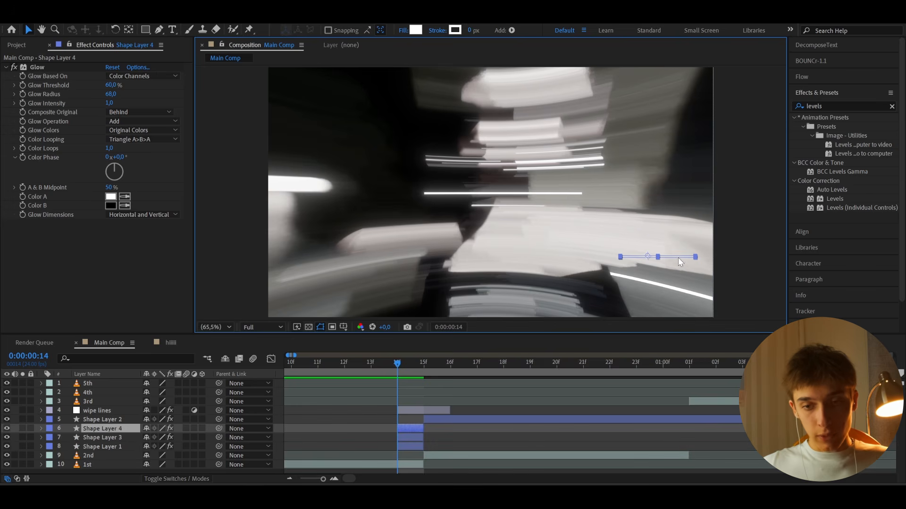
pyautogui.moveTo(658, 255); pyautogui.dragTo(633, 242)
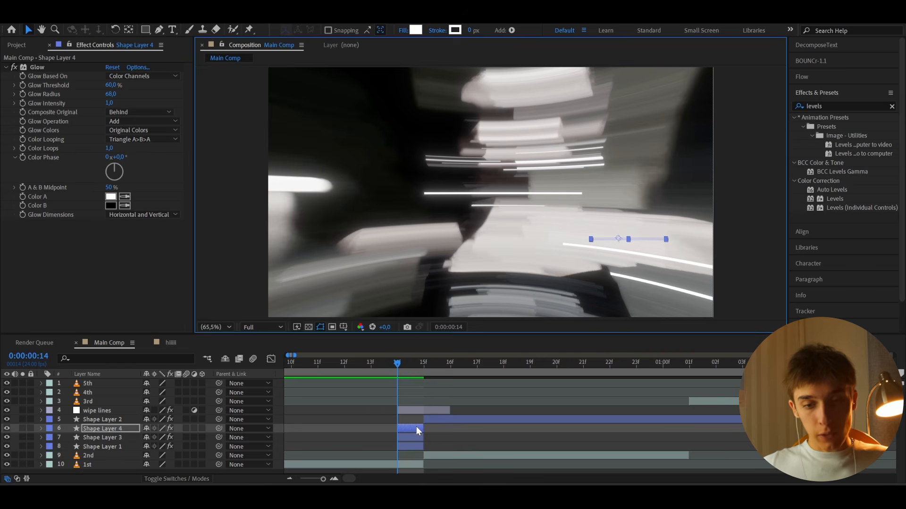
# Unlink the scale of Shape Layer 4 and reduce its vertical scale to 40% to thin the line
pyautogui.press('s')
pyautogui.click(146, 438)
pyautogui.moveTo(172, 438); pyautogui.dragTo(139, 438)
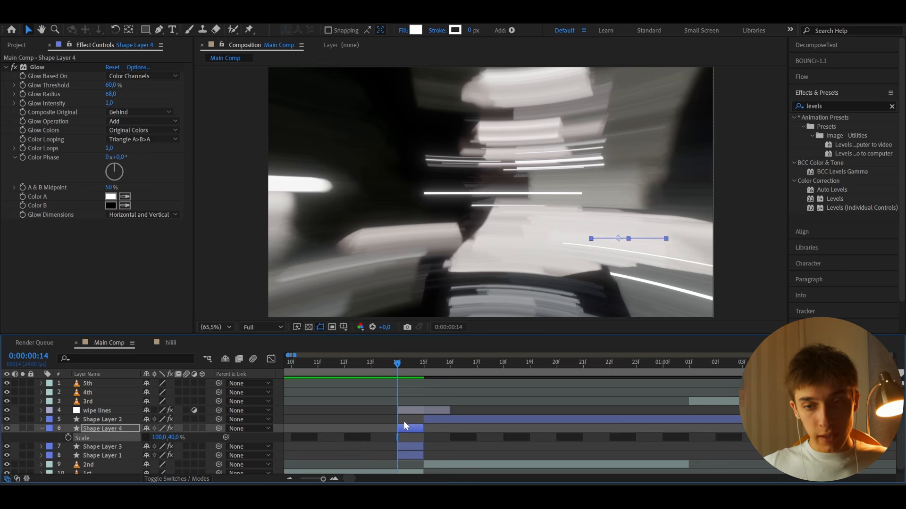
# Unlink the scale of Shape Layer 3 and reduce its vertical scale to 36%
pyautogui.click(411, 446)
pyautogui.press('s')
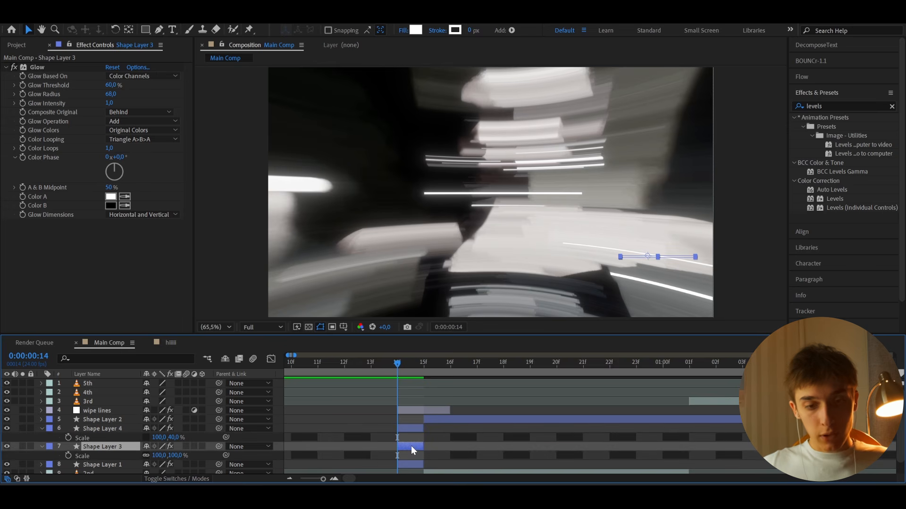
pyautogui.click(146, 456)
pyautogui.moveTo(175, 456)
pyautogui.mouseDown()
pyautogui.moveTo(144, 458)
pyautogui.moveTo(156, 457)
pyautogui.mouseUp()
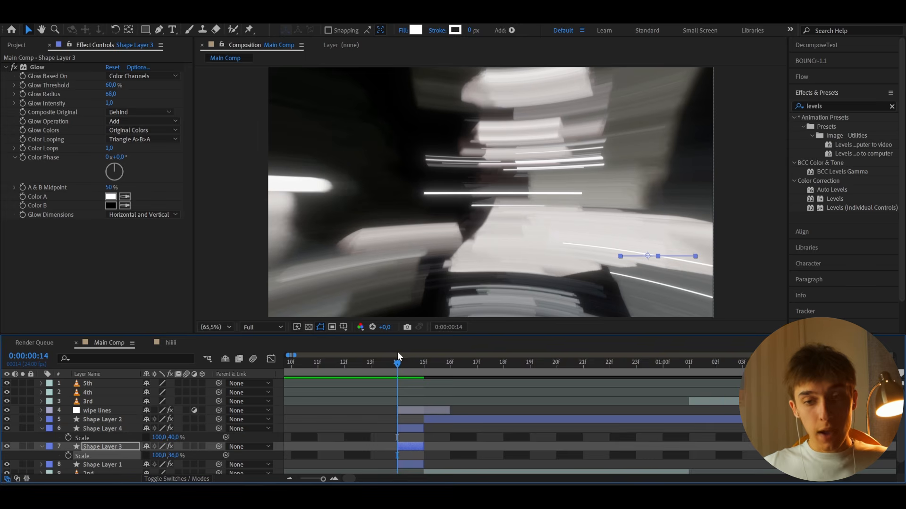
# Split Shape Layer 2 at frame 16, delete the part after it, and return to frame 15
pyautogui.moveTo(388, 366); pyautogui.dragTo(446, 369)
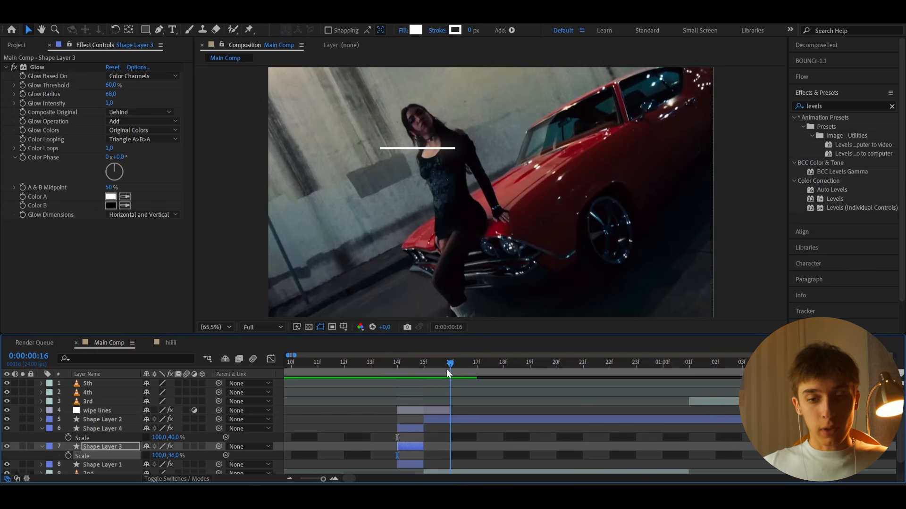
pyautogui.click(440, 419)
pyautogui.hotkey('ctrl', 'shift', 'd')
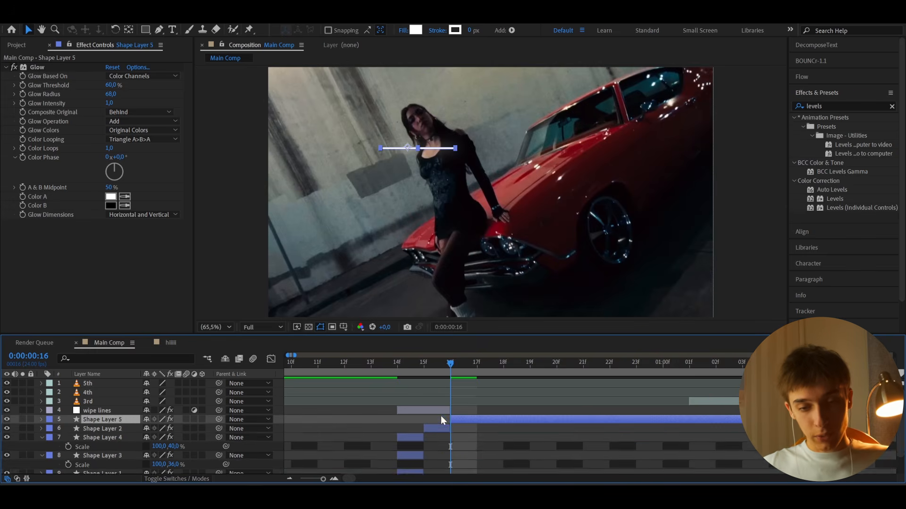
pyautogui.press('Delete')
pyautogui.press('pageup')
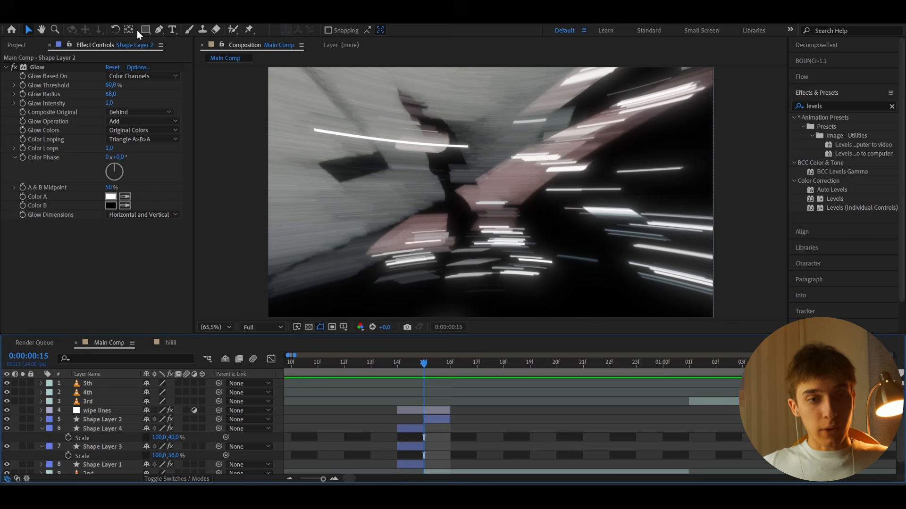
# Draw a thin horizontal rectangle near the centre of the picture at frame 15, and preview the first transition
pyautogui.click(147, 29)
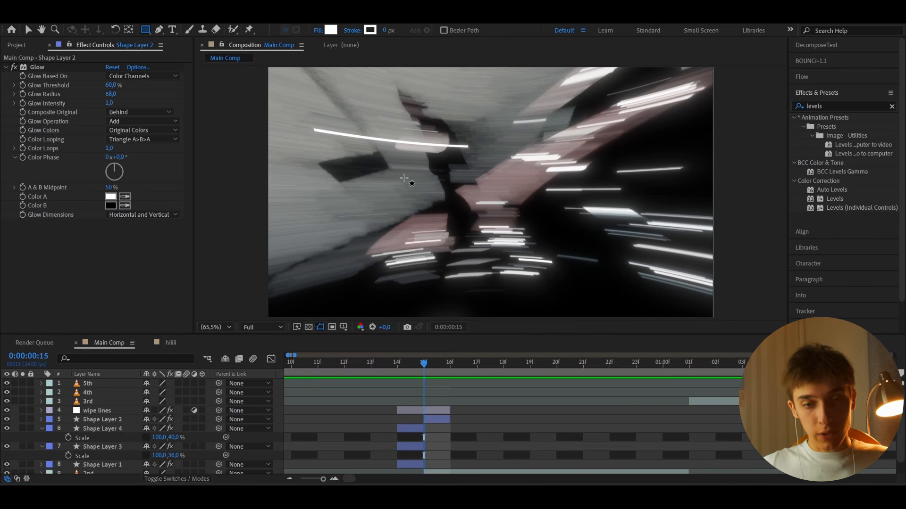
pyautogui.moveTo(420, 172)
pyautogui.mouseDown()
pyautogui.moveTo(489, 180)
pyautogui.moveTo(505, 171)
pyautogui.mouseUp()
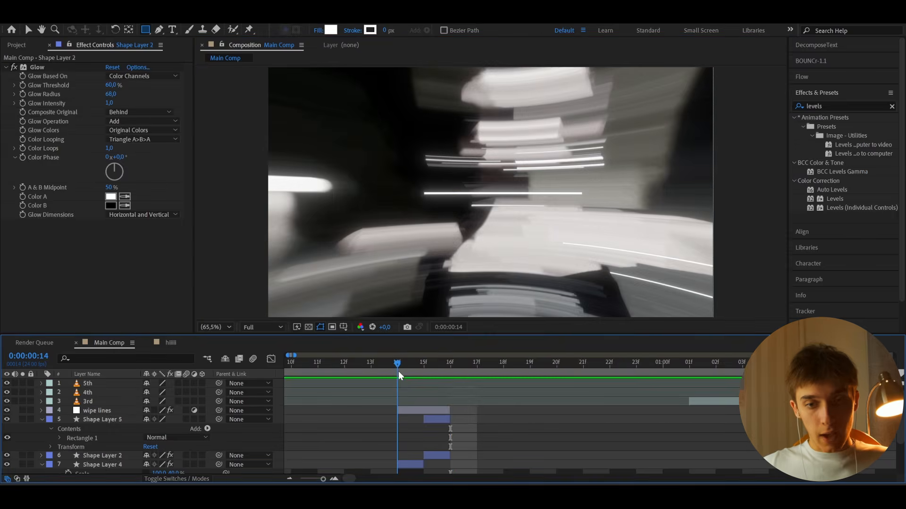
pyautogui.press('space')
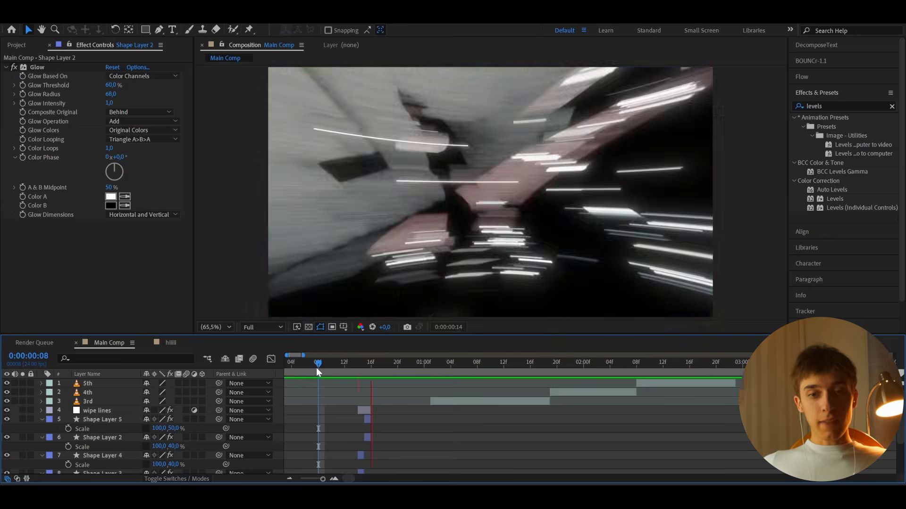
pyautogui.moveTo(316, 367); pyautogui.dragTo(354, 379)
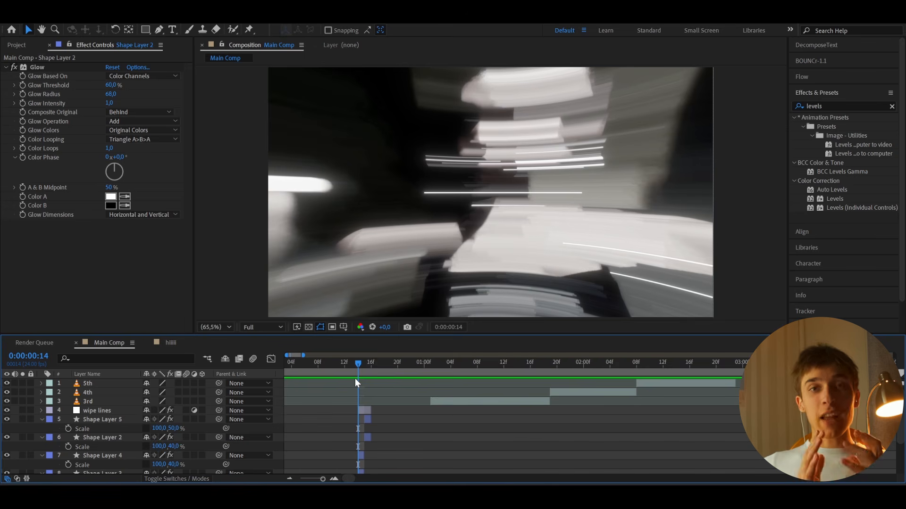
# Pre-compose the five line shape layers into a composition named "lines"
pyautogui.press('s')
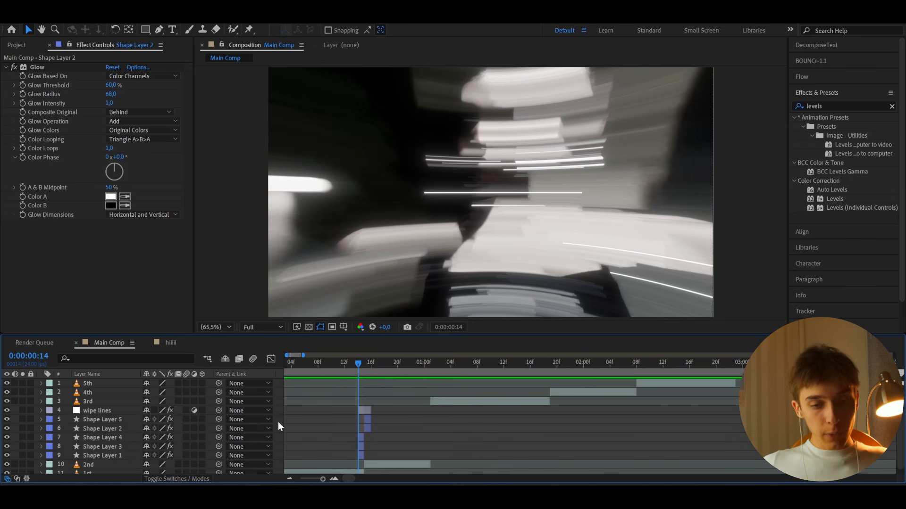
pyautogui.moveTo(67, 419); pyautogui.dragTo(96, 452)
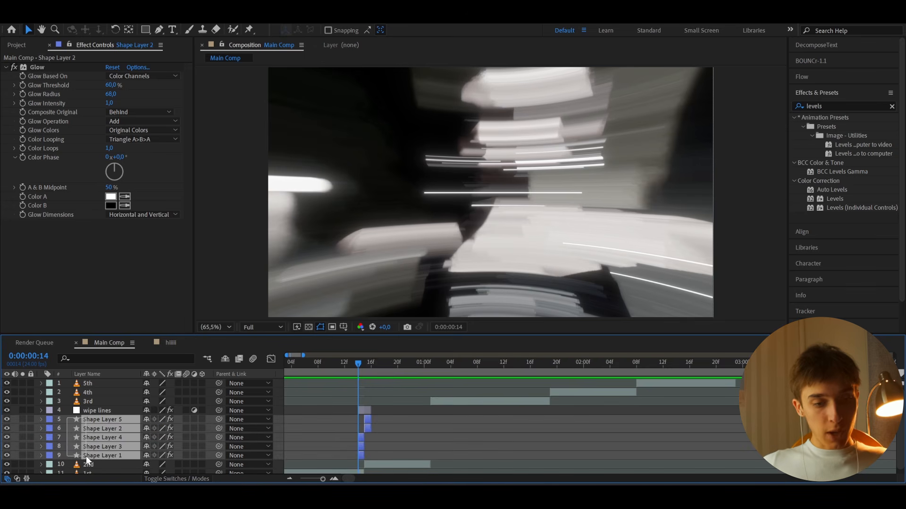
pyautogui.rightClick(98, 451)
pyautogui.click(137, 392)
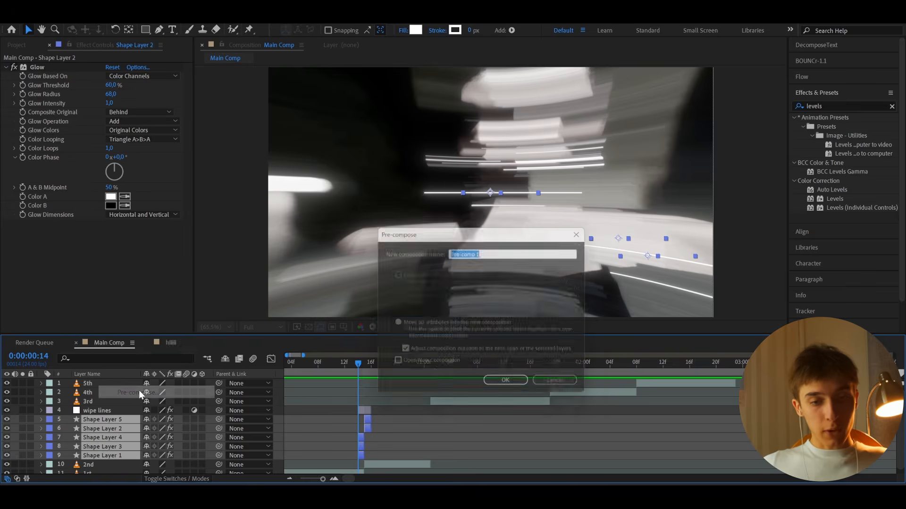
pyautogui.write('lines')
pyautogui.click(509, 387)
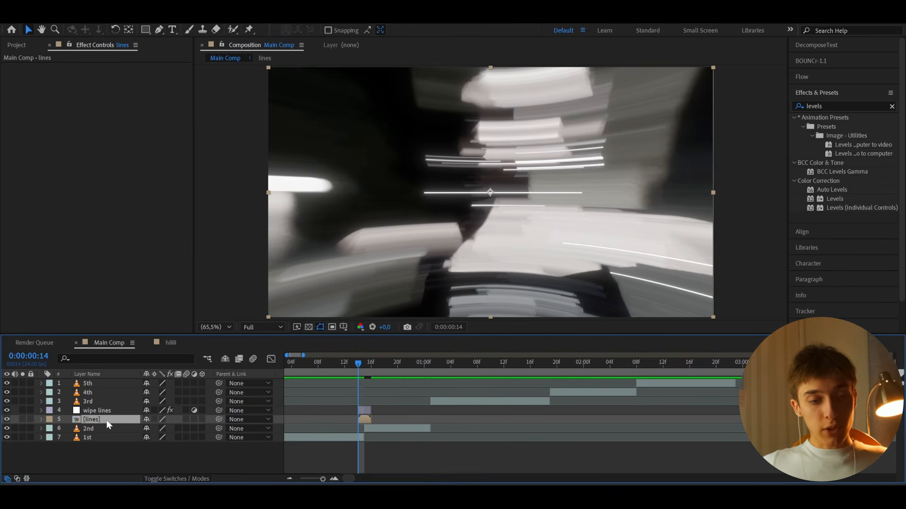
# Place copies of wipe lines and the lines pre-comp above the 3rd clip, starting at 0:00:01:00 over the 2nd-to-3rd cut
pyautogui.moveTo(65, 418); pyautogui.dragTo(76, 414)
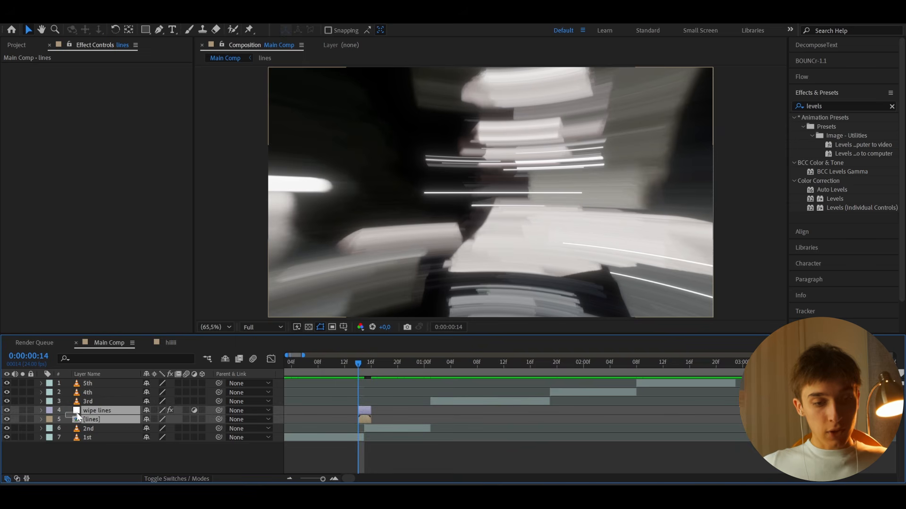
pyautogui.hotkey('ctrl', 'c')
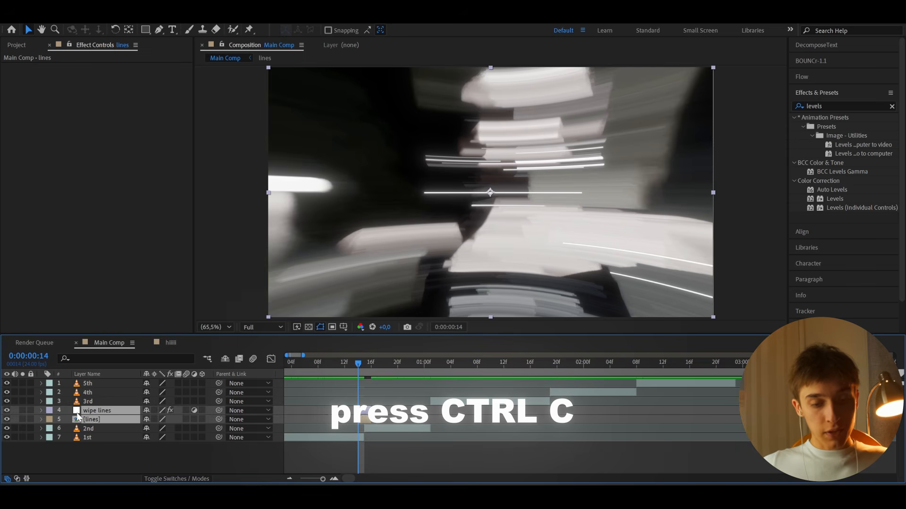
pyautogui.hotkey('ctrl', 'v')
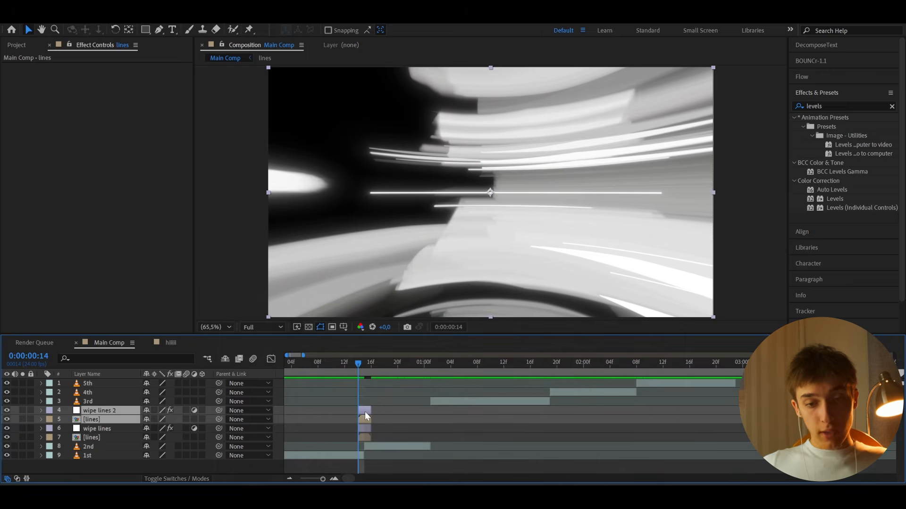
pyautogui.moveTo(364, 411); pyautogui.dragTo(430, 408)
pyautogui.click(424, 362)
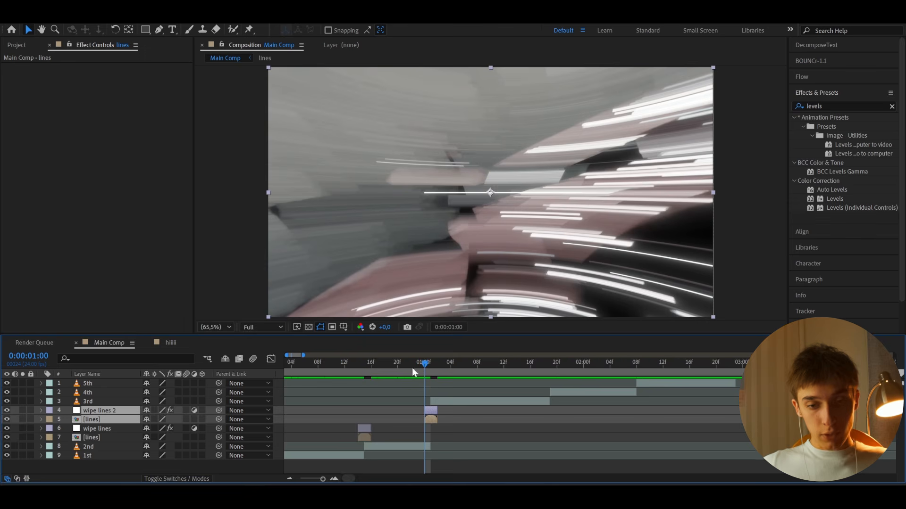
pyautogui.moveTo(117, 409); pyautogui.dragTo(160, 395)
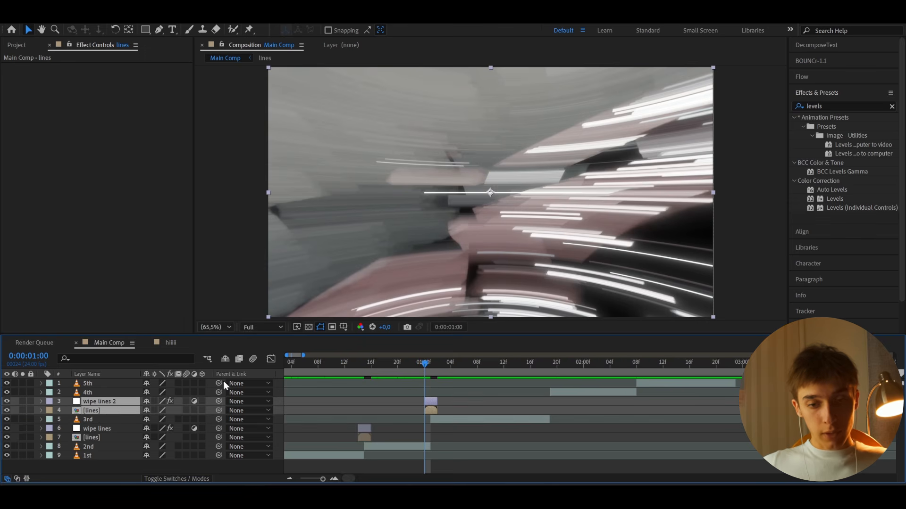
pyautogui.moveTo(406, 360); pyautogui.dragTo(430, 367)
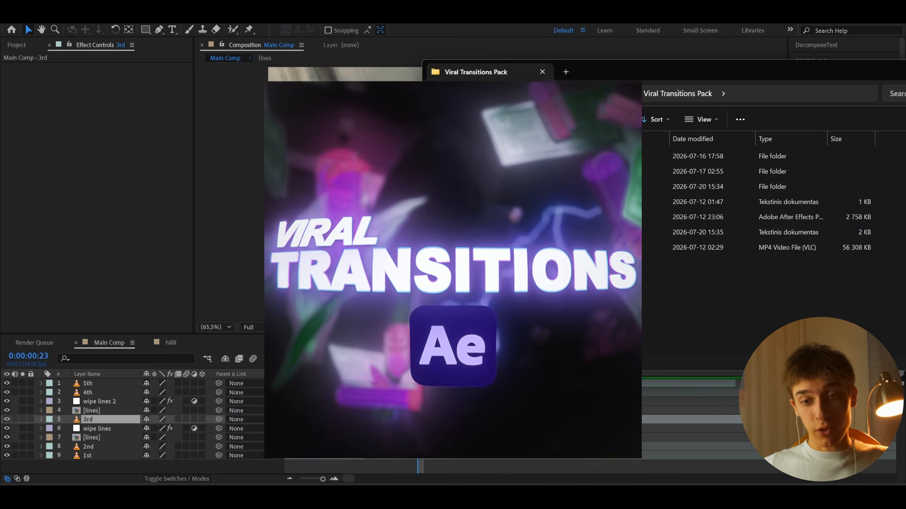
# Add 3D Pistol Aura Overlay.mov from the Transition Overlays folder above the 3rd clip, starting at 0:00:00:23
pyautogui.doubleClick(552, 172)
pyautogui.moveTo(612, 67); pyautogui.dragTo(525, 41)
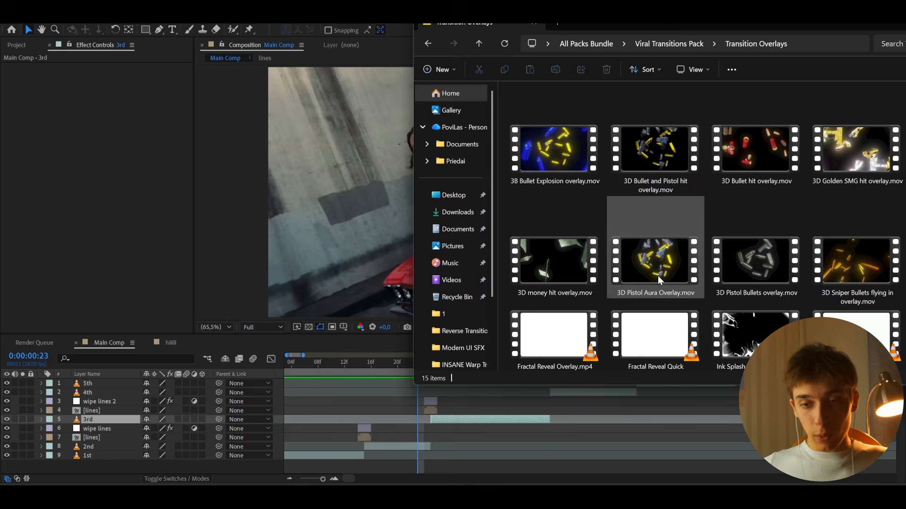
pyautogui.click(660, 277)
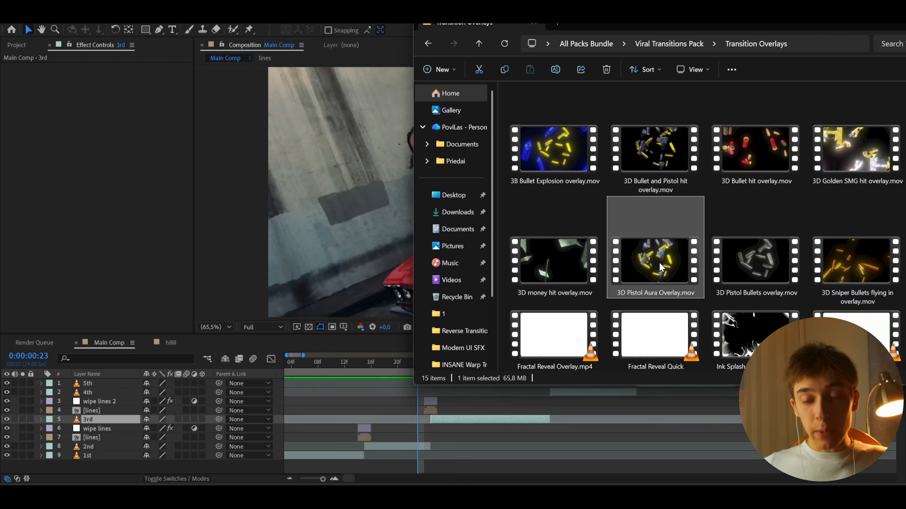
pyautogui.moveTo(657, 253); pyautogui.dragTo(418, 423)
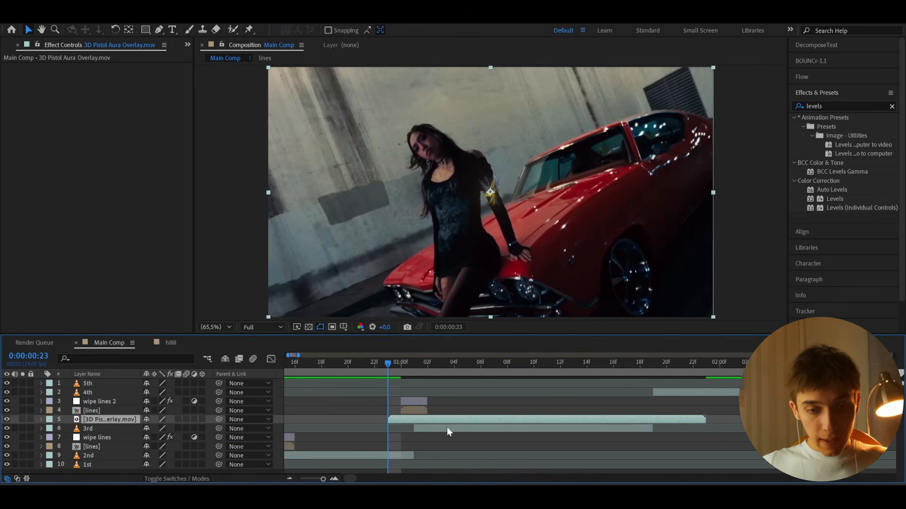
pyautogui.press(';')
# Split the 3D Pistol Aura Overlay layer at 0:00:01:15, where its objects turn black
pyautogui.moveTo(408, 364); pyautogui.dragTo(688, 401)
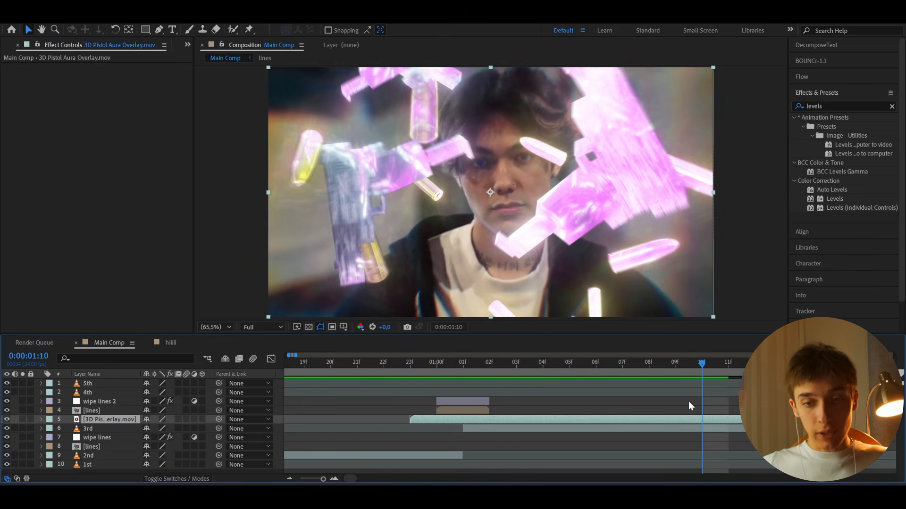
pyautogui.hscroll(2, 689, 401)
pyautogui.click(690, 363)
pyautogui.moveTo(690, 364); pyautogui.dragTo(770, 362)
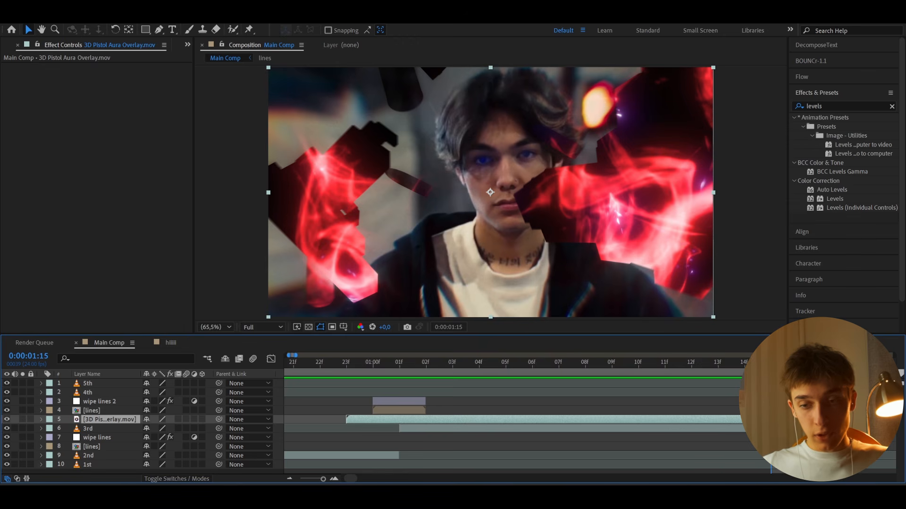
pyautogui.hscroll(3, 519, 415)
pyautogui.hscroll(4, 665, 401)
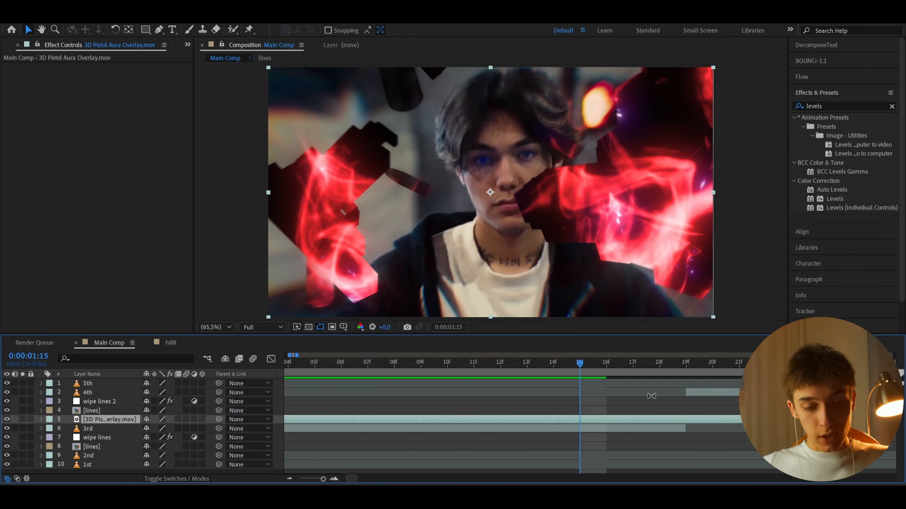
pyautogui.hotkey('ctrl', 'shift', 'd')
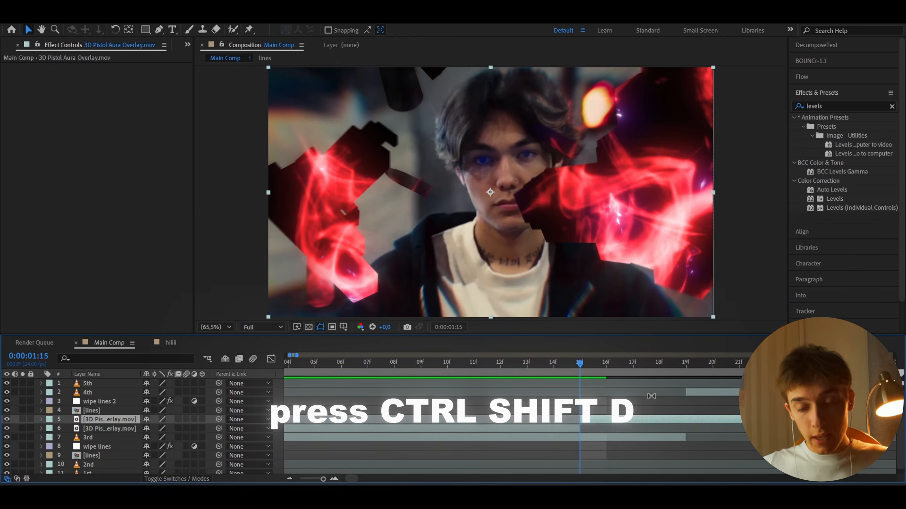
# Change the blending mode of the overlay's second part to one that drops out its black areas
pyautogui.rightClick(595, 420)
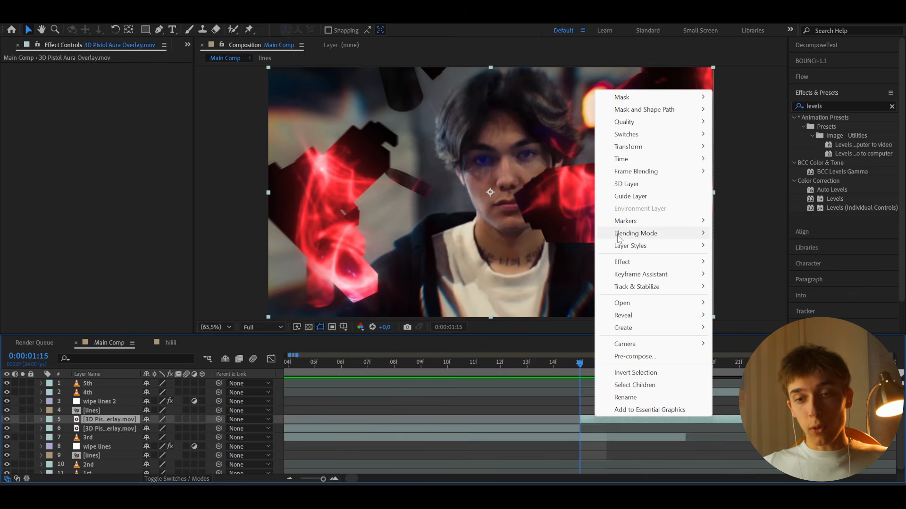
pyautogui.moveTo(635, 233)
pyautogui.click(731, 163)
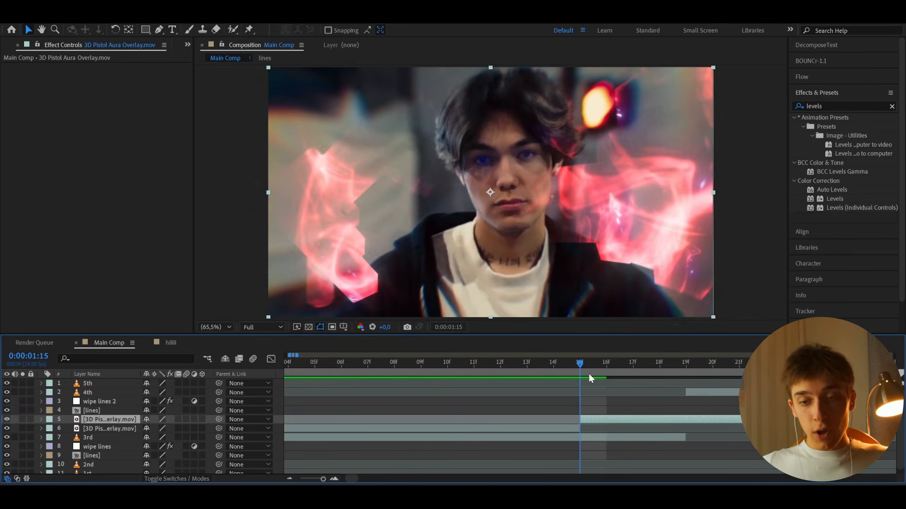
pyautogui.moveTo(590, 370); pyautogui.dragTo(476, 376)
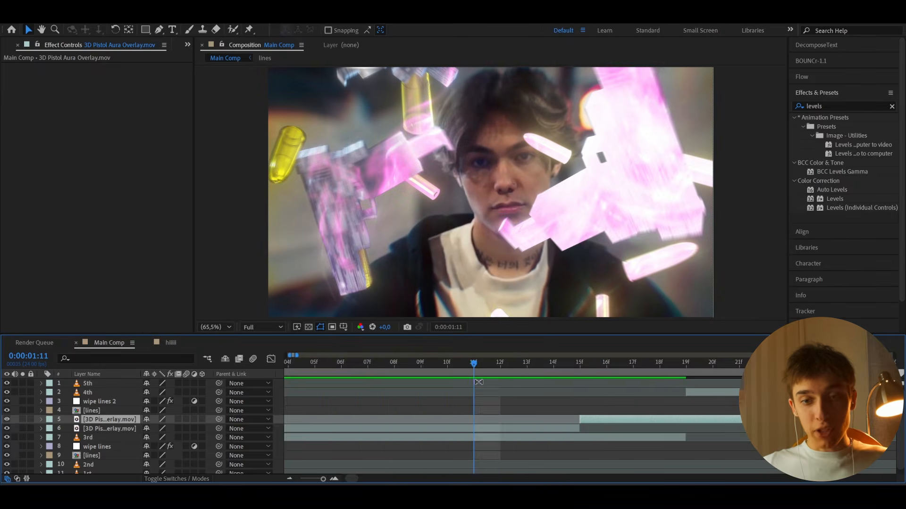
# Add a new adjustment layer directly above wipe lines 2, starting at 0:00:00:23
pyautogui.scroll(-5, 478, 381)
pyautogui.moveTo(421, 366); pyautogui.dragTo(374, 379)
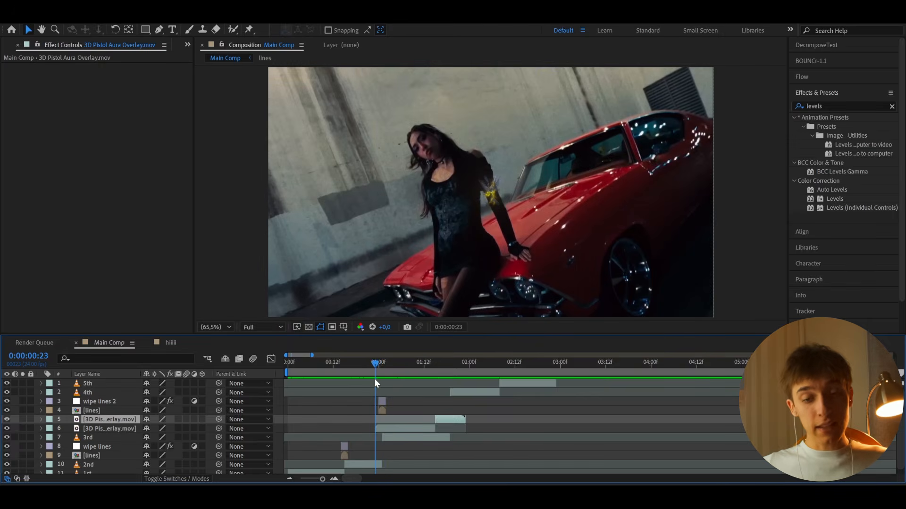
pyautogui.scroll(5, 350, 426)
pyautogui.click(485, 399)
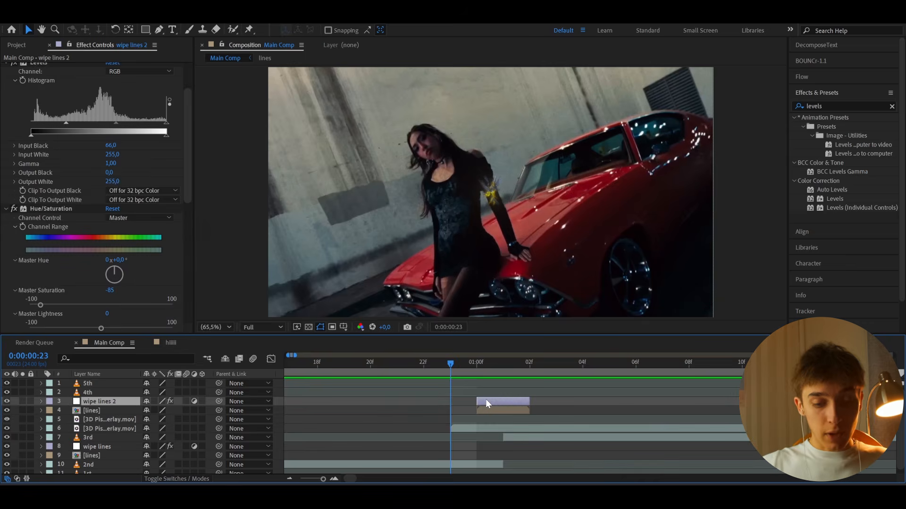
pyautogui.hotkey('ctrl', 'alt', 'y')
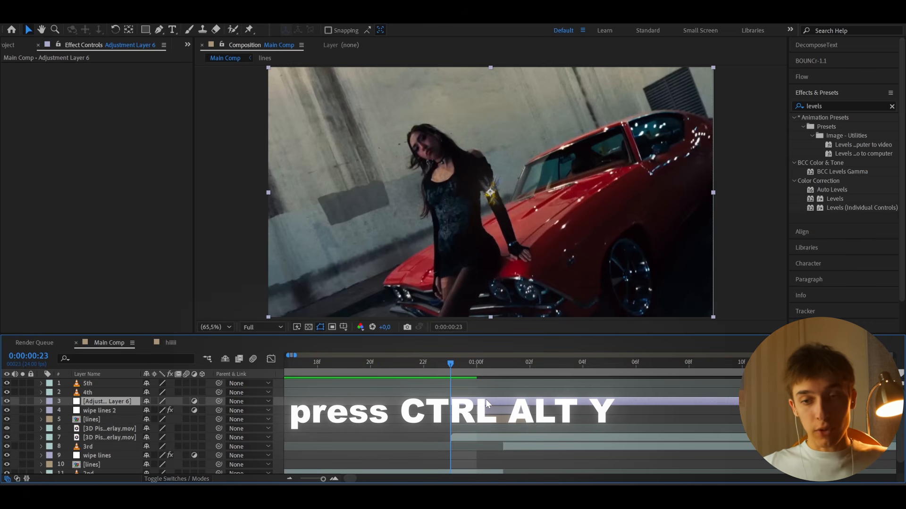
# Apply the QUICK! preset from the Viral Transition Presets to the new adjustment layer
pyautogui.moveTo(827, 107); pyautogui.dragTo(788, 108)
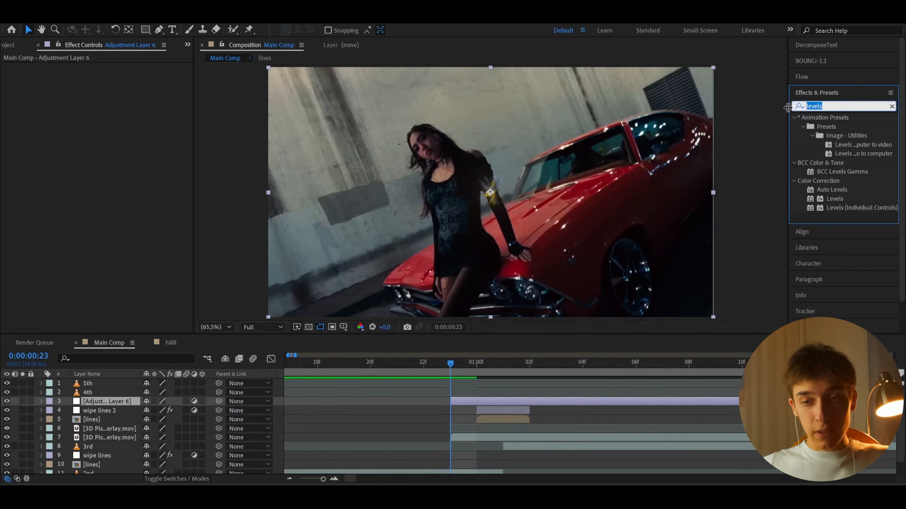
pyautogui.press('BackSpace')
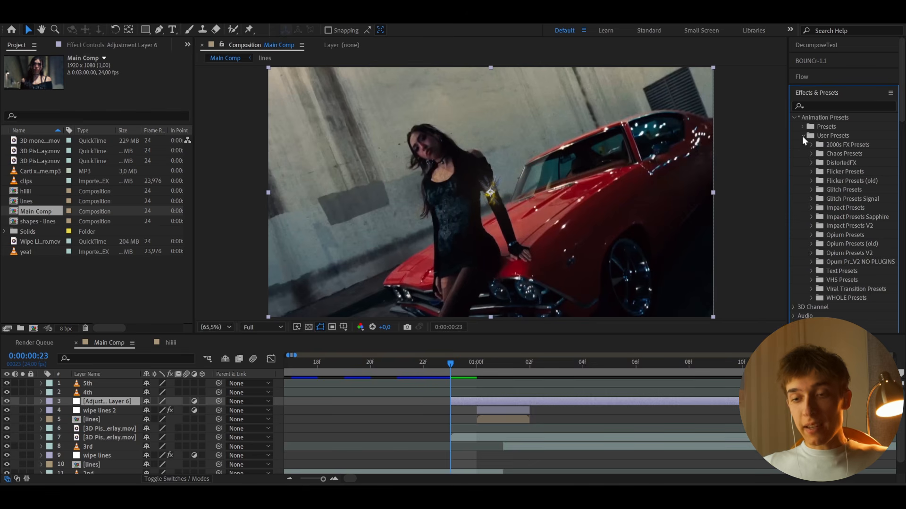
pyautogui.click(811, 289)
pyautogui.scroll(-5, 844, 188)
pyautogui.click(843, 205)
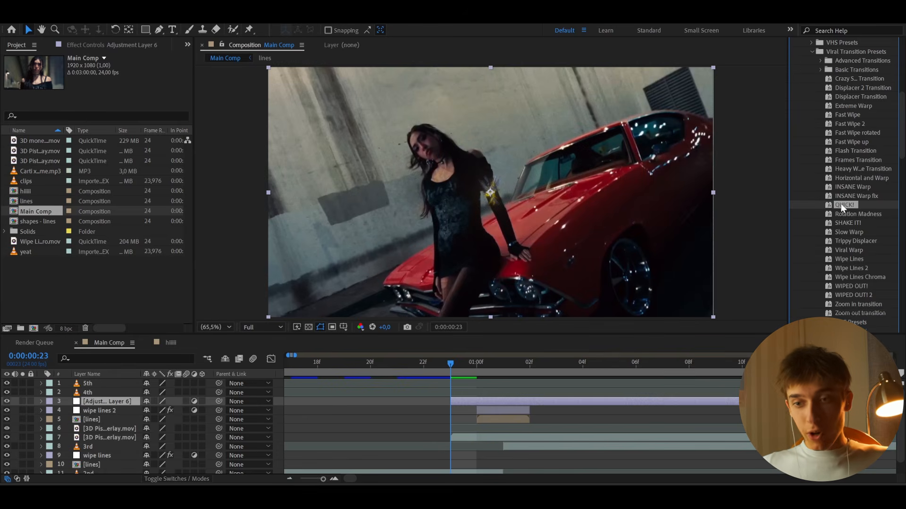
pyautogui.moveTo(844, 207); pyautogui.dragTo(459, 400)
pyautogui.moveTo(459, 400); pyautogui.dragTo(459, 401)
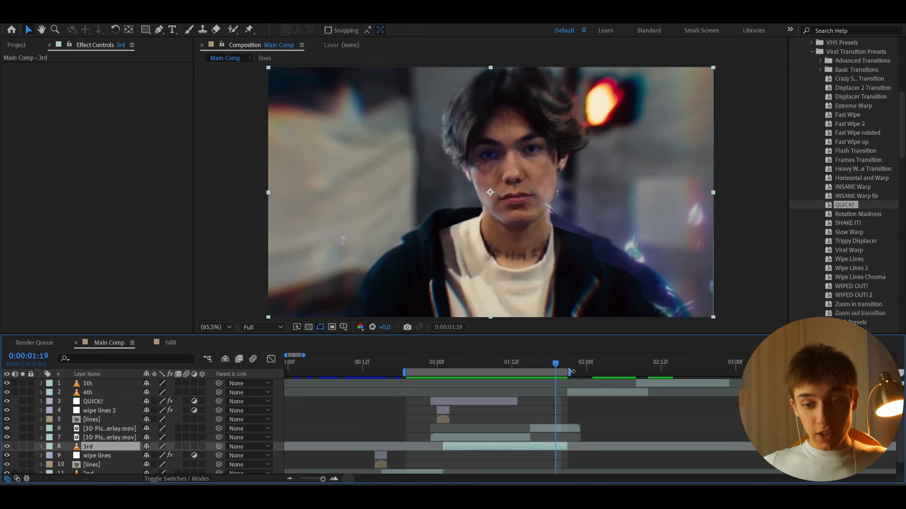
# Extend the work area into the 5th clip, and place duplicates of wipe lines 2 and its lines layer above the 4th clip from 0:00:01:20
pyautogui.moveTo(569, 372); pyautogui.dragTo(725, 372)
pyautogui.click(442, 419)
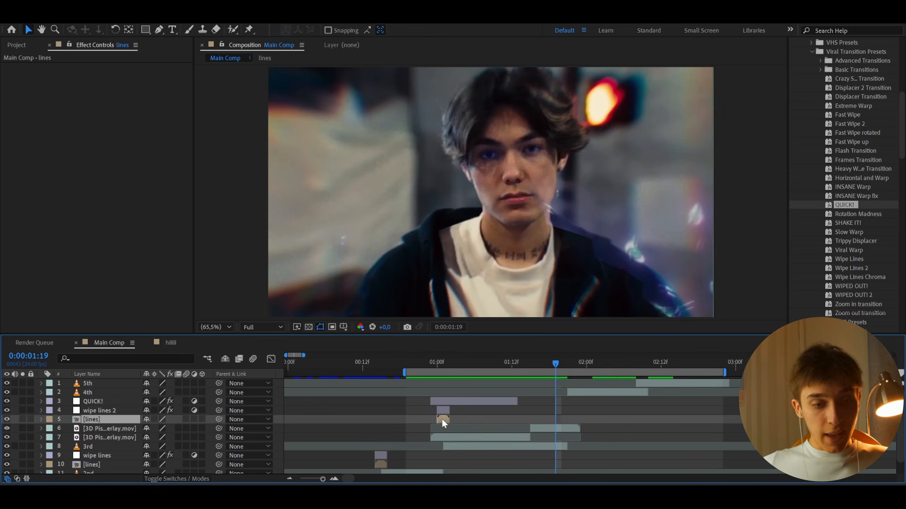
pyautogui.moveTo(66, 419); pyautogui.dragTo(82, 414)
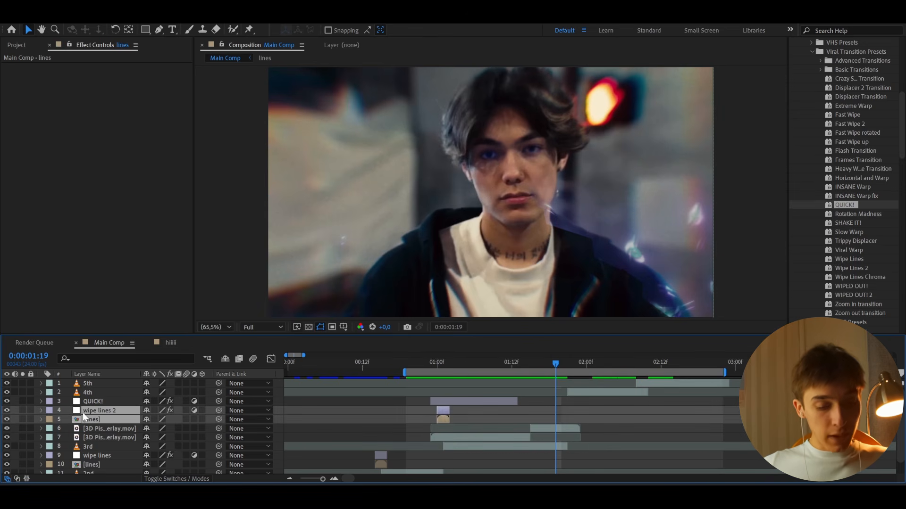
pyautogui.hotkey('ctrl', 'd')
pyautogui.moveTo(83, 412); pyautogui.dragTo(228, 382)
pyautogui.moveTo(443, 393); pyautogui.dragTo(568, 390)
pyautogui.press('=')
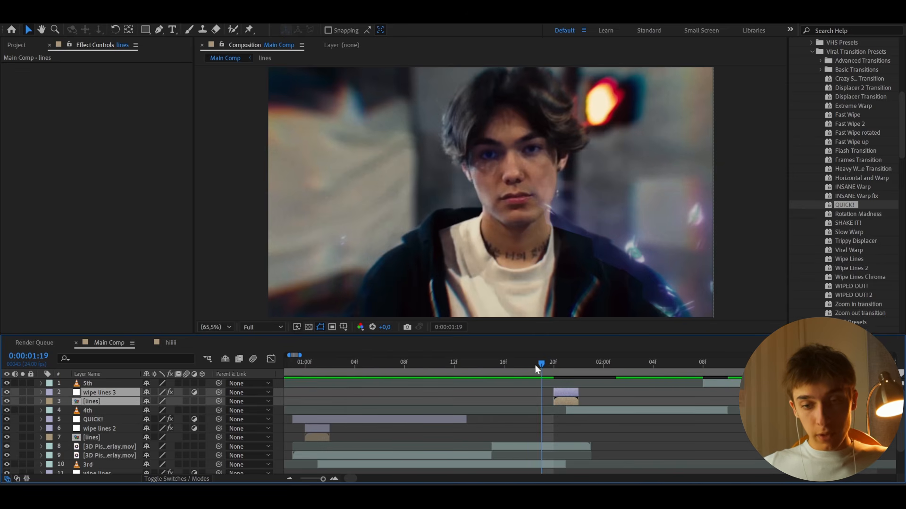
pyautogui.click(584, 365)
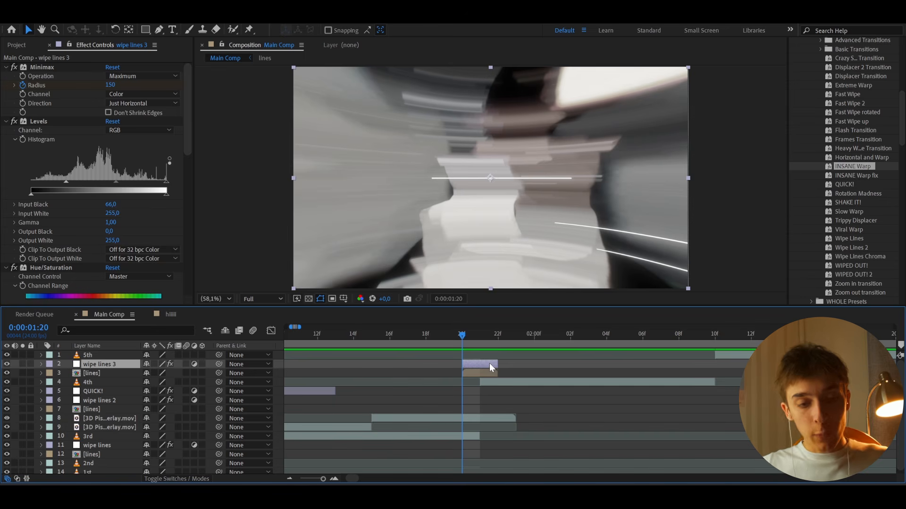
# Add an adjustment layer with the INSANE Warp preset over the cut between the 3rd and 4th clips, directly beneath wipe lines 3
pyautogui.hotkey('ctrl', 'alt', 'y')
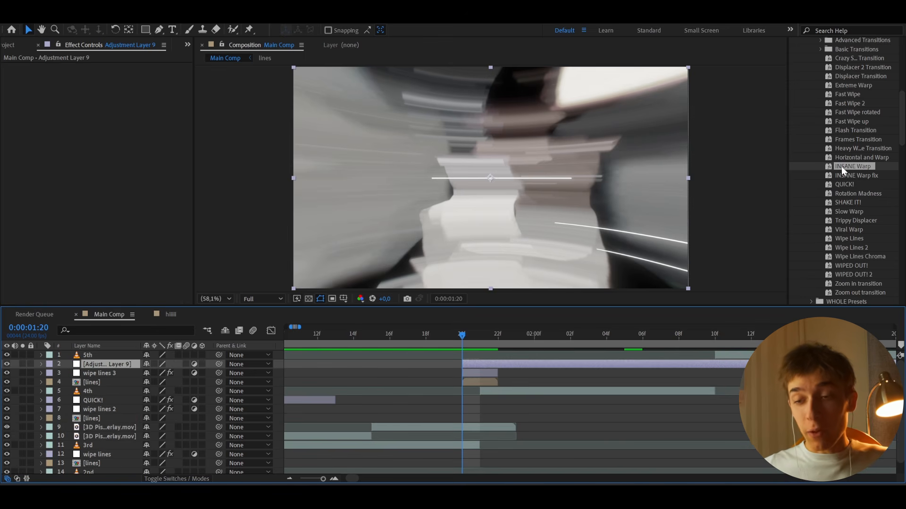
pyautogui.moveTo(842, 166); pyautogui.dragTo(440, 366)
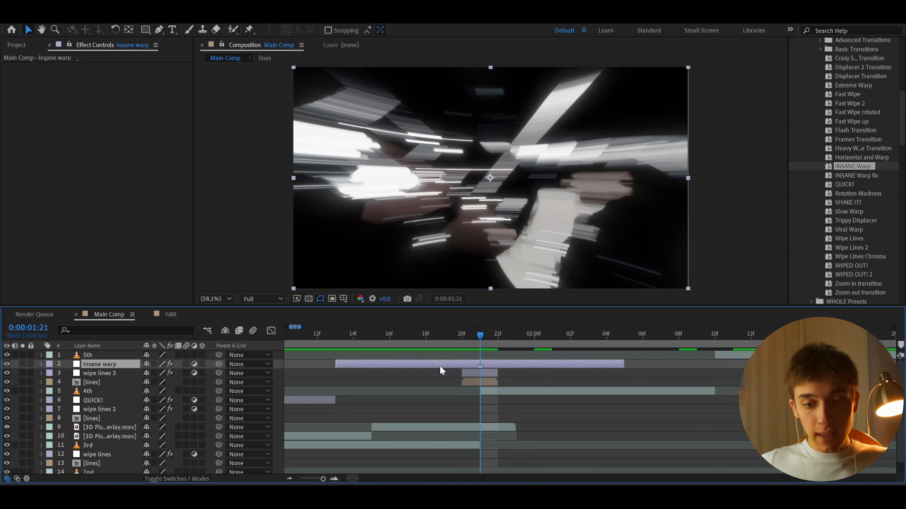
pyautogui.moveTo(105, 364); pyautogui.dragTo(103, 376)
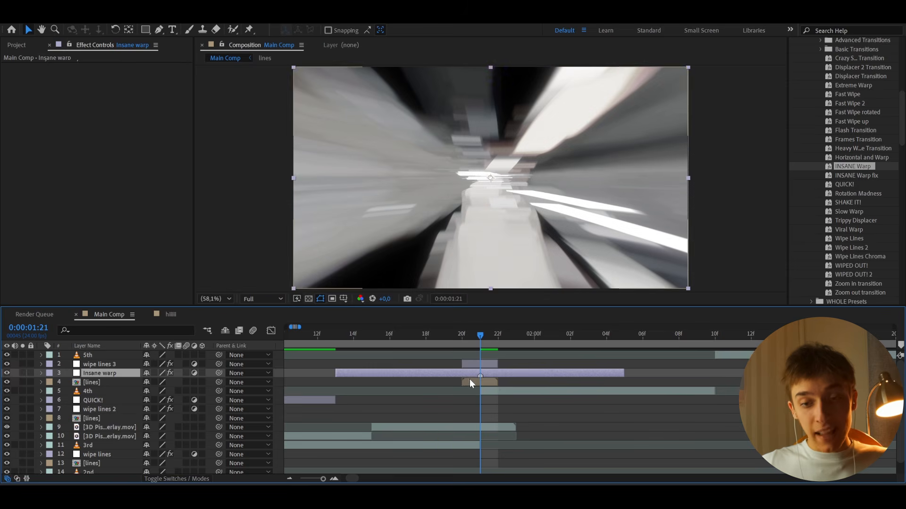
# Enable motion blur on the Insane warp layer and play back the transition from 0:00:01:14
pyautogui.click(469, 380)
pyautogui.scroll(-2, 469, 380)
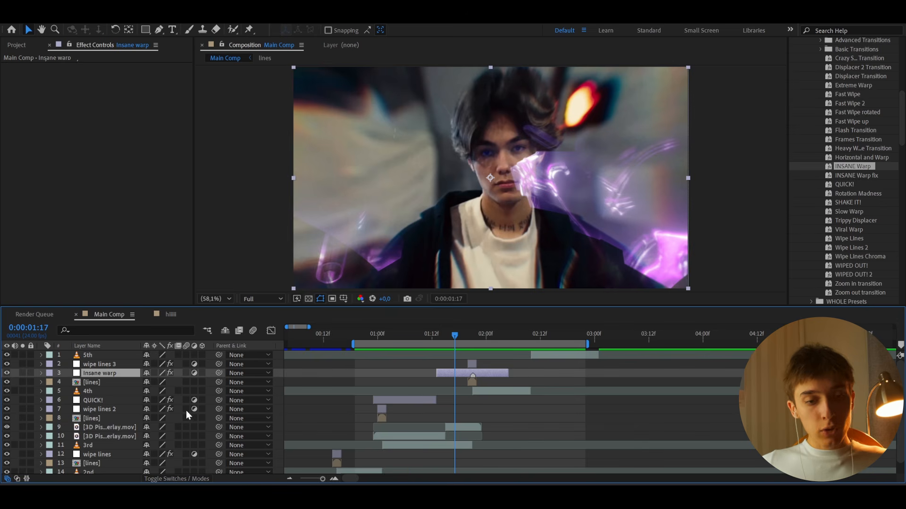
pyautogui.click(187, 373)
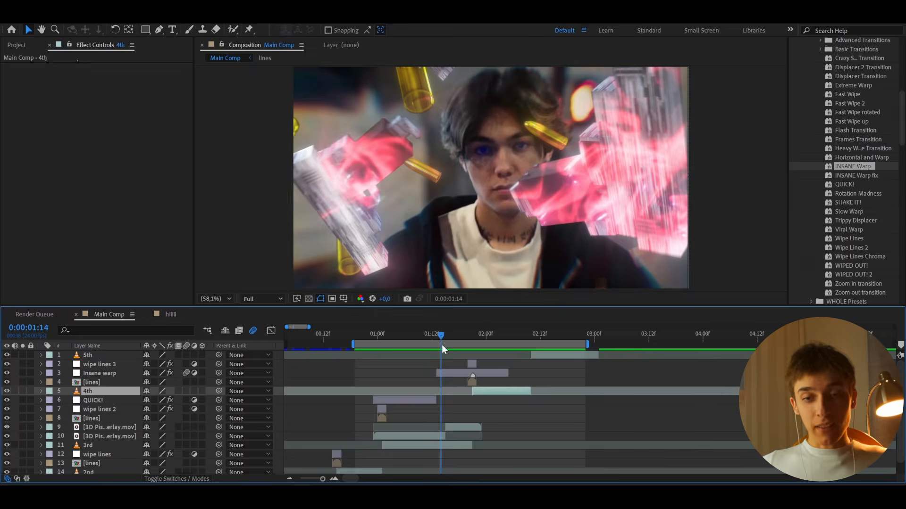
pyautogui.press('space')
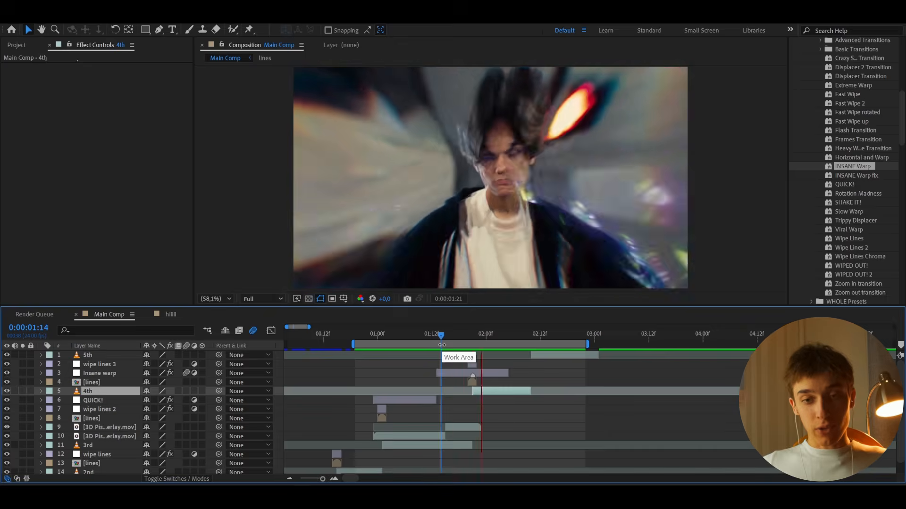
pyautogui.press('space')
# Add a new adjustment layer directly above the 5th clip, starting at 0:00:02:08
pyautogui.moveTo(451, 336); pyautogui.dragTo(522, 336)
pyautogui.click(539, 354)
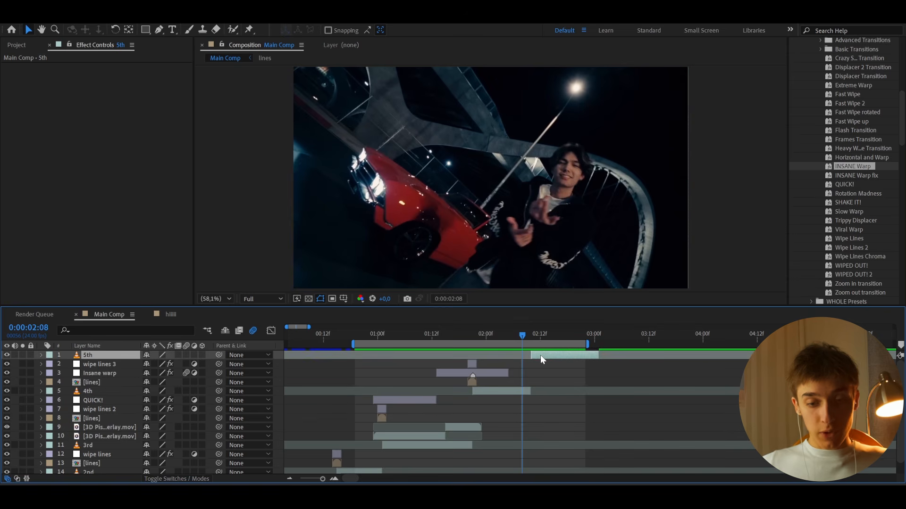
pyautogui.hotkey('ctrl', 'alt', 'y')
pyautogui.hotkey('alt', '[')
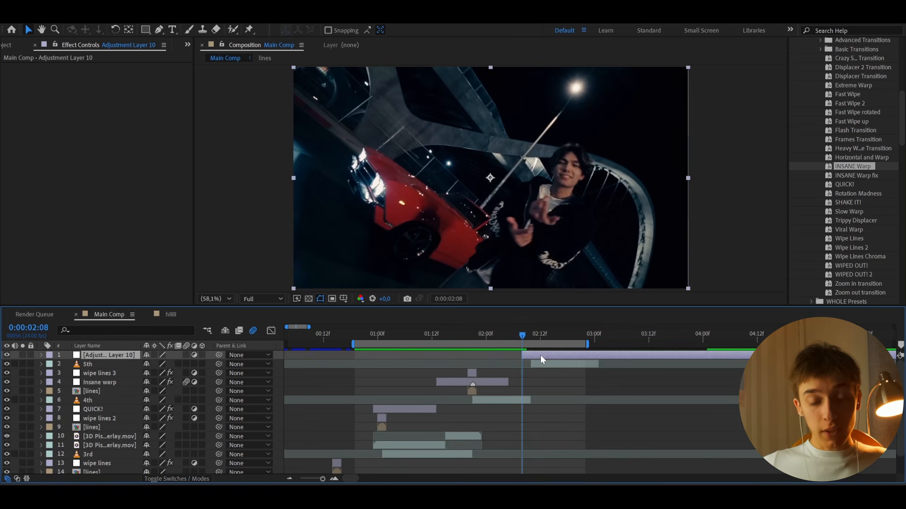
# Apply the WIPED OUT! 2 preset to the new adjustment layer, aligned with the cut between the 4th and 5th clips
pyautogui.scroll(2, 532, 394)
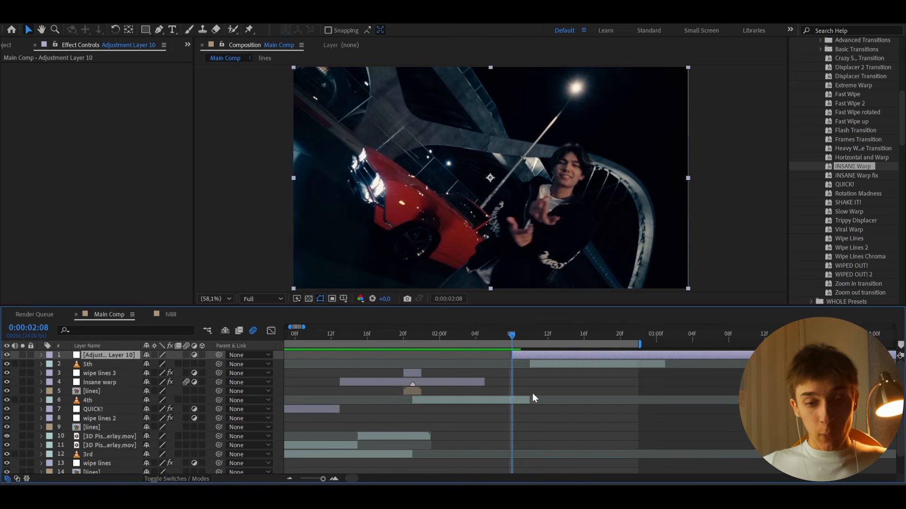
pyautogui.click(848, 266)
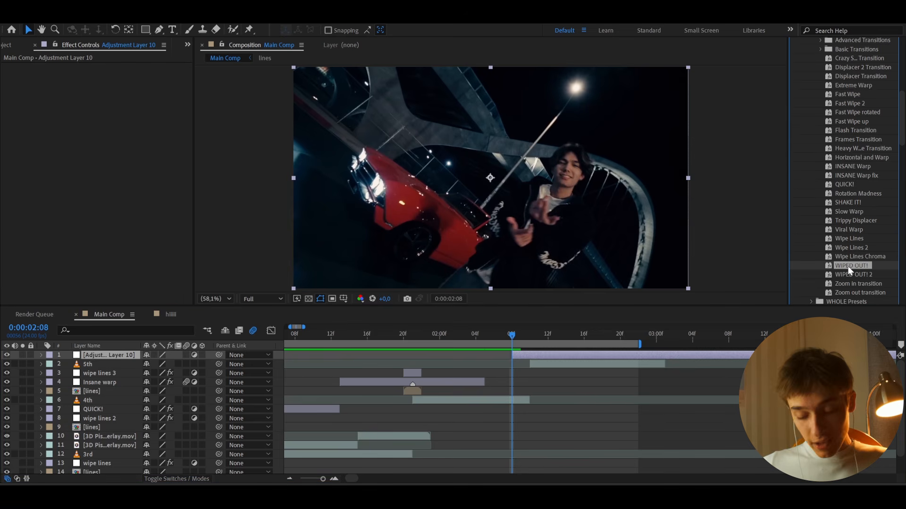
pyautogui.click(845, 274)
pyautogui.moveTo(850, 272)
pyautogui.mouseDown()
pyautogui.moveTo(806, 313)
pyautogui.moveTo(502, 366)
pyautogui.moveTo(512, 353)
pyautogui.mouseUp()
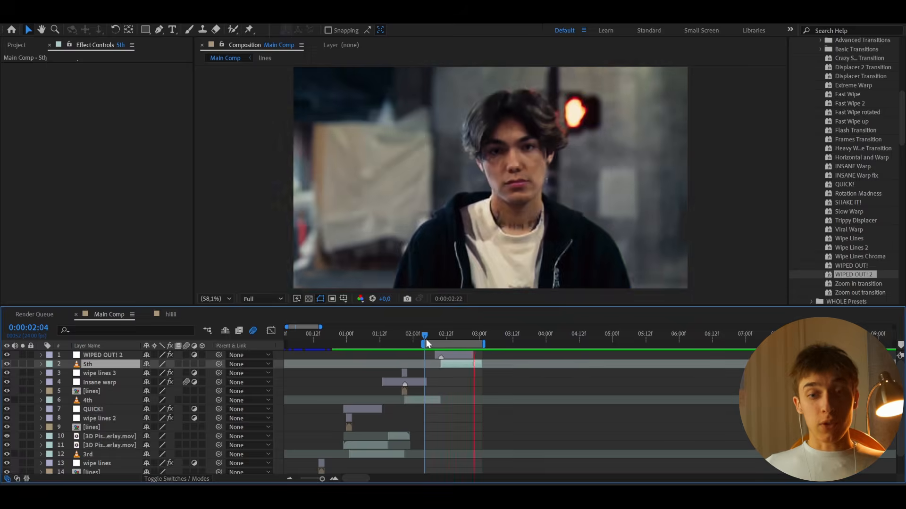
# Play back the transitions in Main Comp from 0:00:00:09
pyautogui.moveTo(426, 339); pyautogui.dragTo(313, 338)
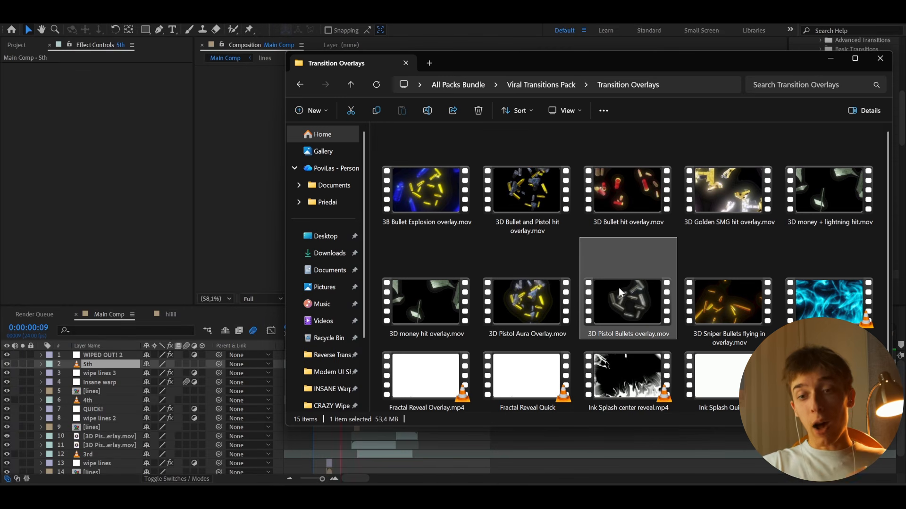
pyautogui.click(298, 434)
pyautogui.press('space')
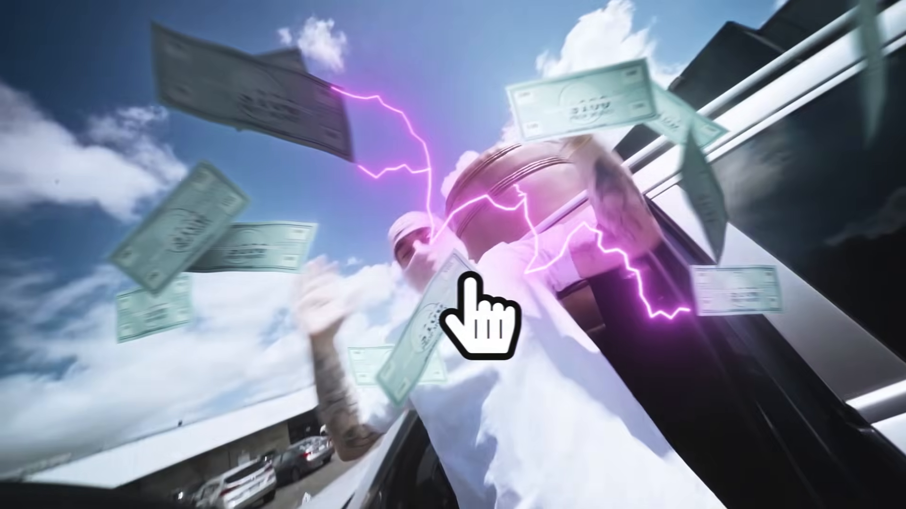